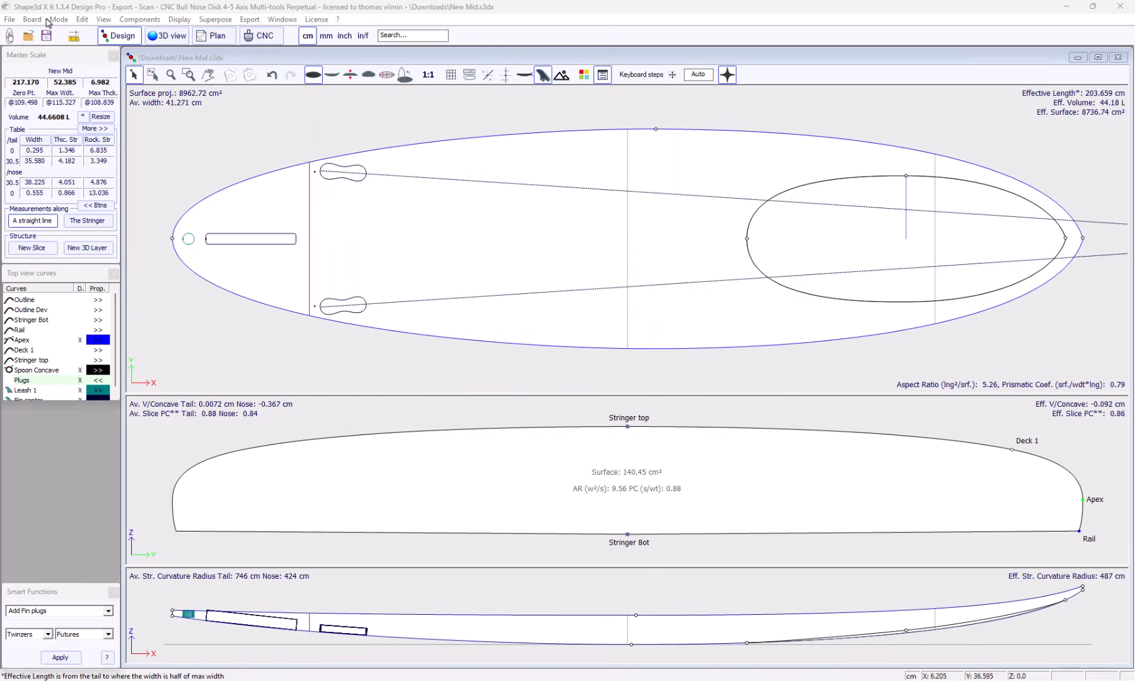
Open the 2D export settings and preview the Spin Template as the top-view element
click(10, 20)
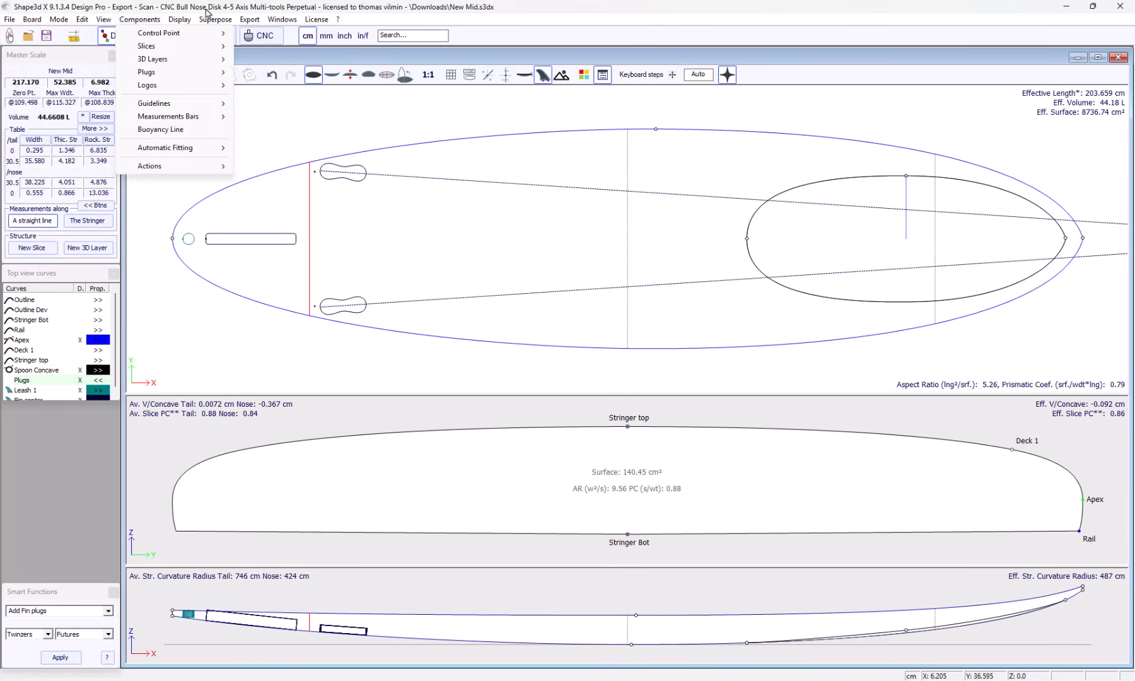
mouse_move(248, 22)
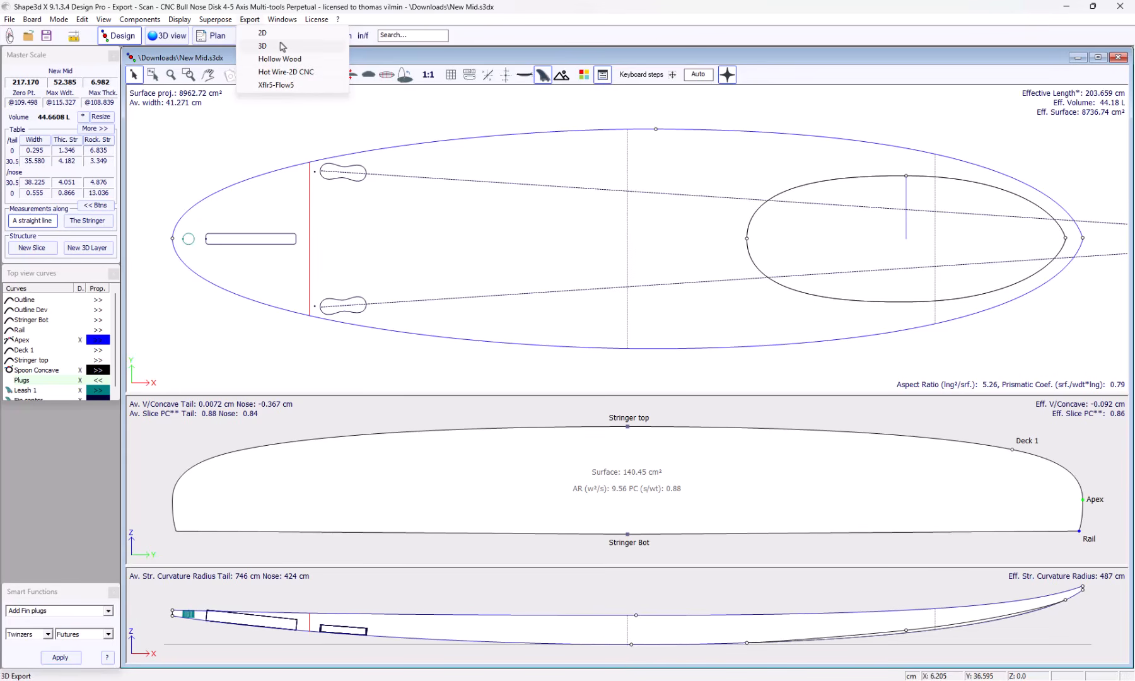
click(275, 35)
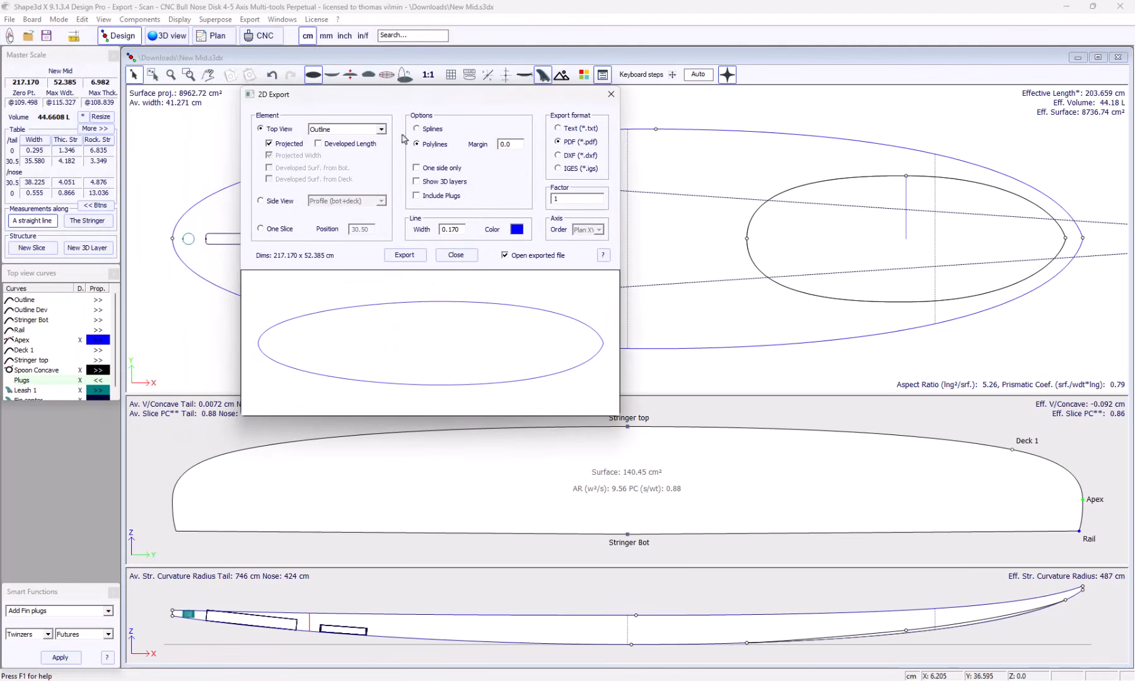
click(380, 130)
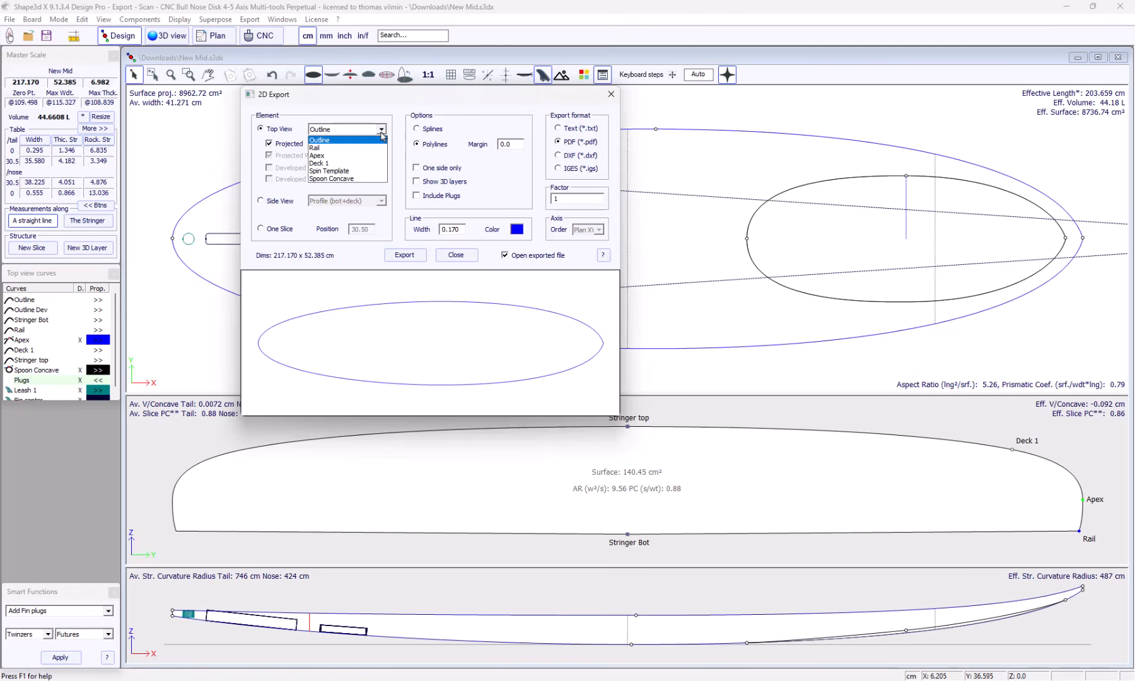
click(347, 170)
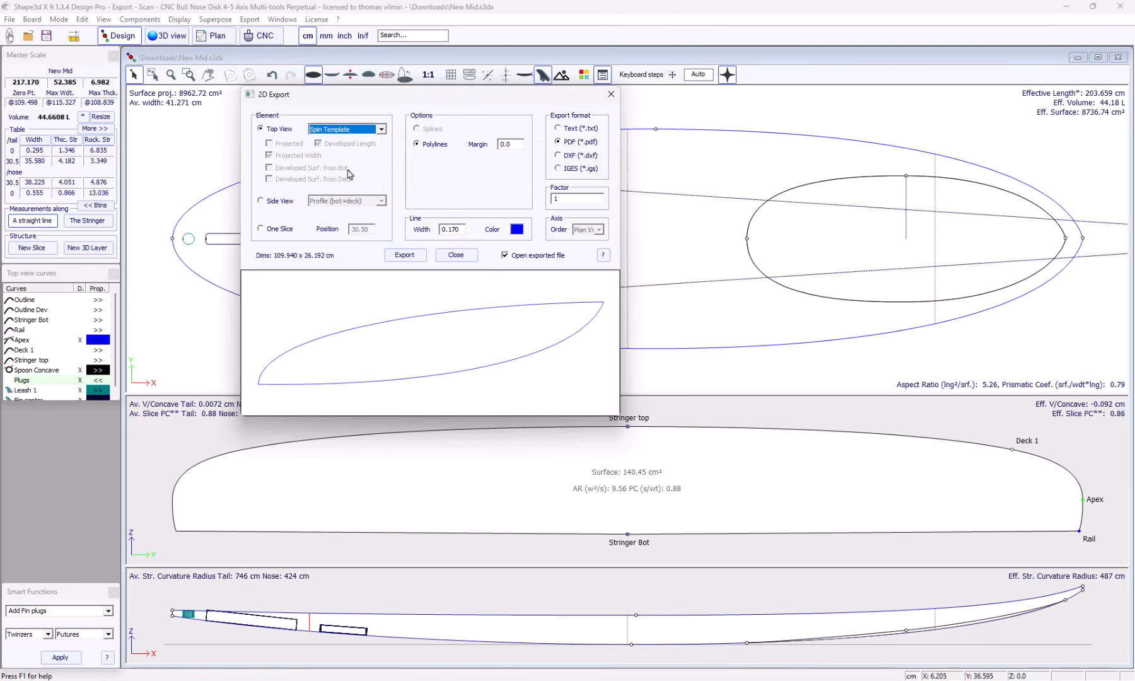
Set the 2D export to the top-view Spoon Concave with its surface developed from the bottom and a margin of 1.0
click(381, 132)
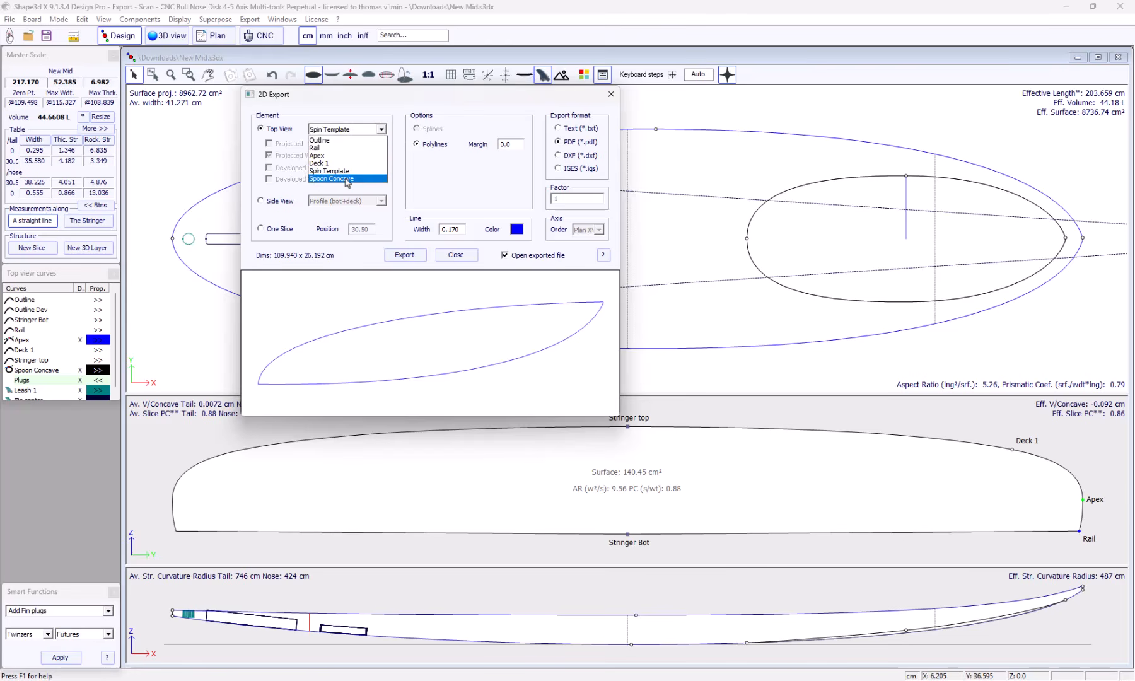
click(348, 179)
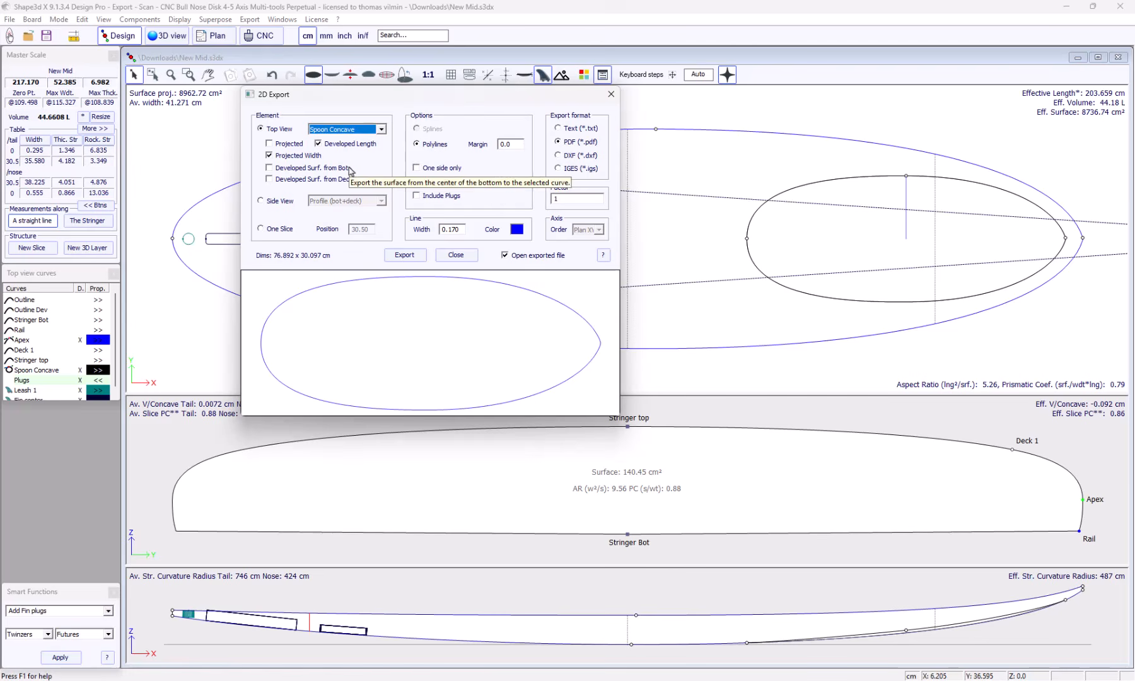
click(303, 170)
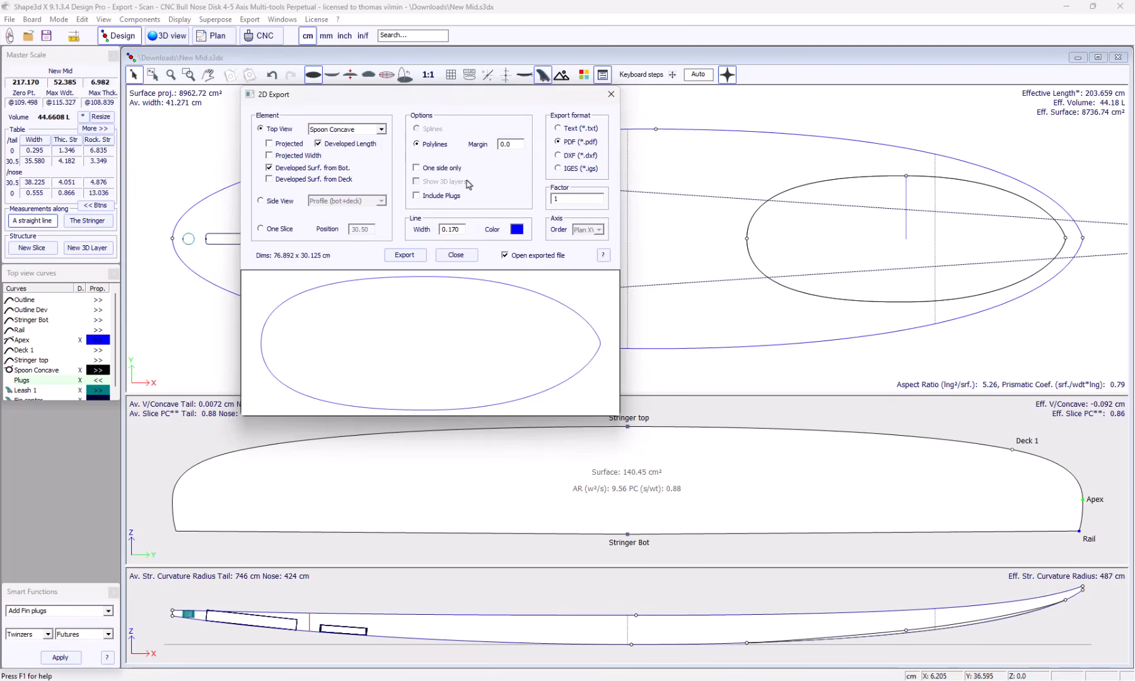
click(503, 143)
text(1)
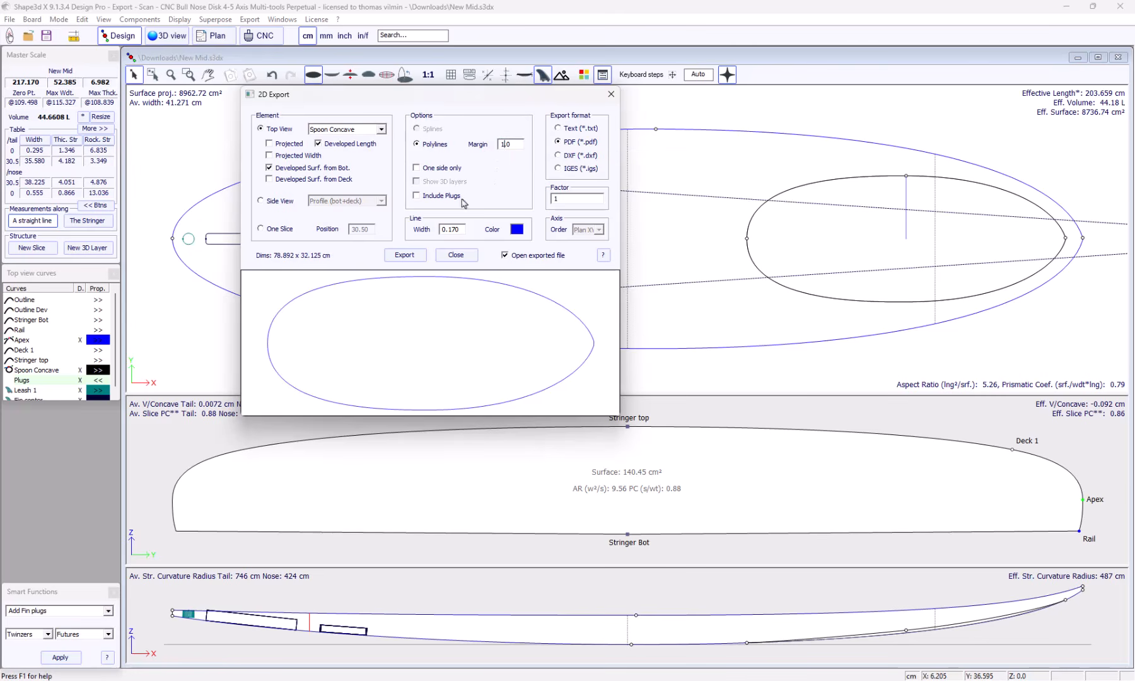
Preview the side-view profile and the one-slice element for 2D export, and close the settings without exporting
click(275, 202)
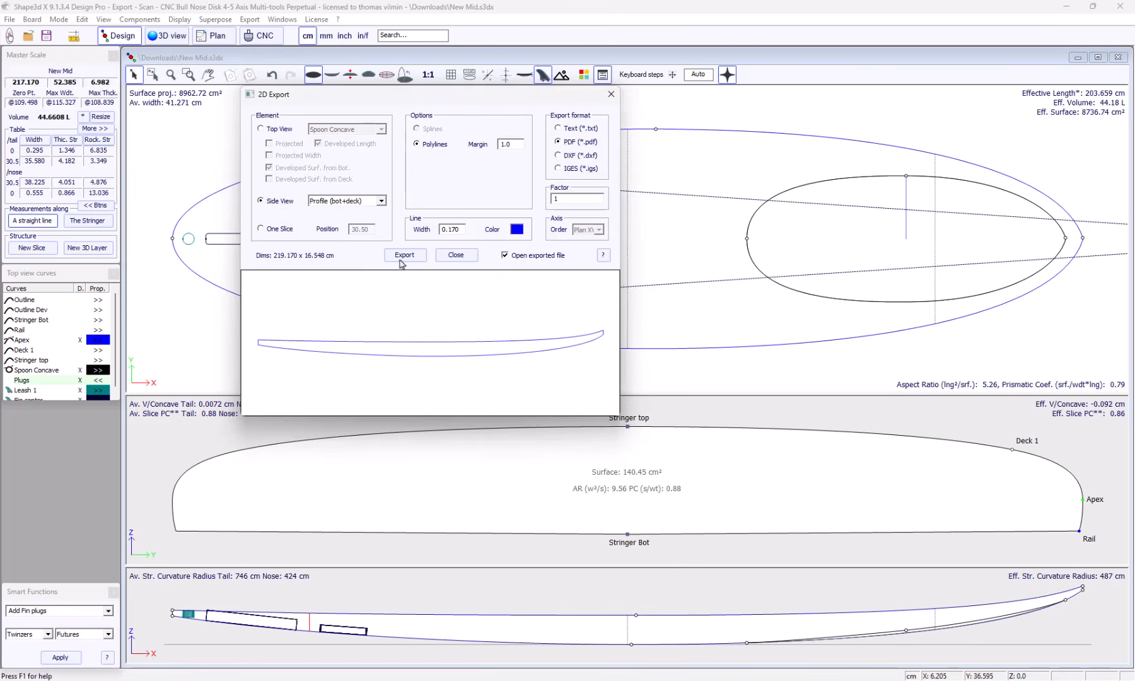
click(381, 201)
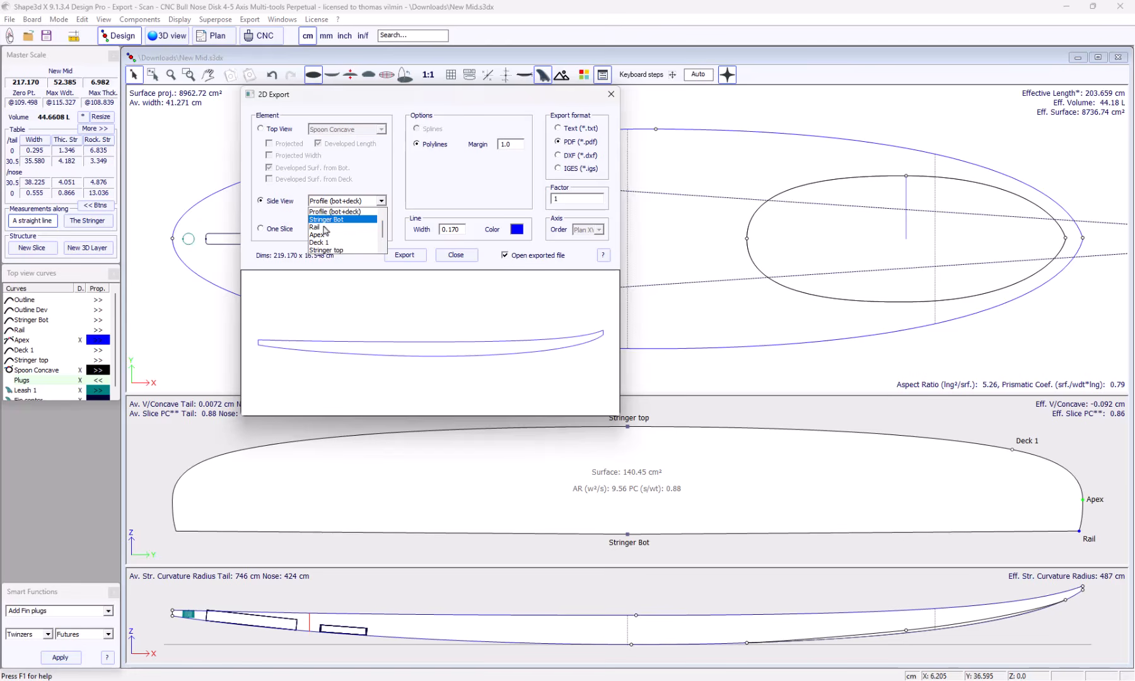
click(278, 230)
click(278, 230)
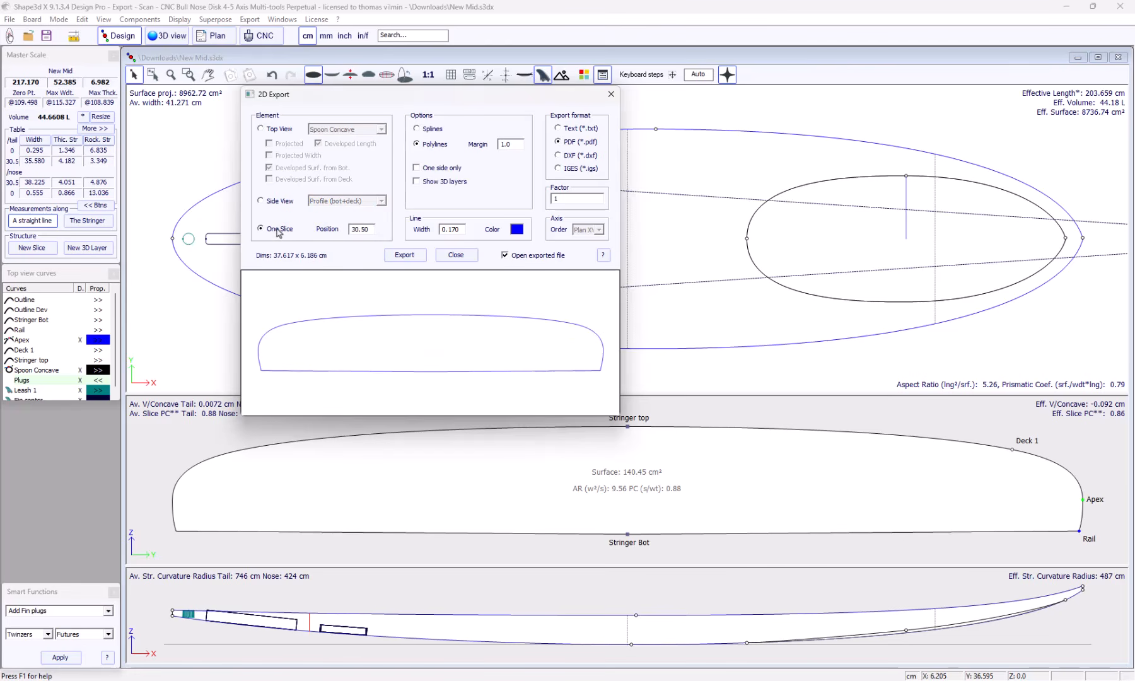
click(611, 94)
Review the 3D export options for surface splines, surface meshes and slices, and close the settings without exporting
click(249, 19)
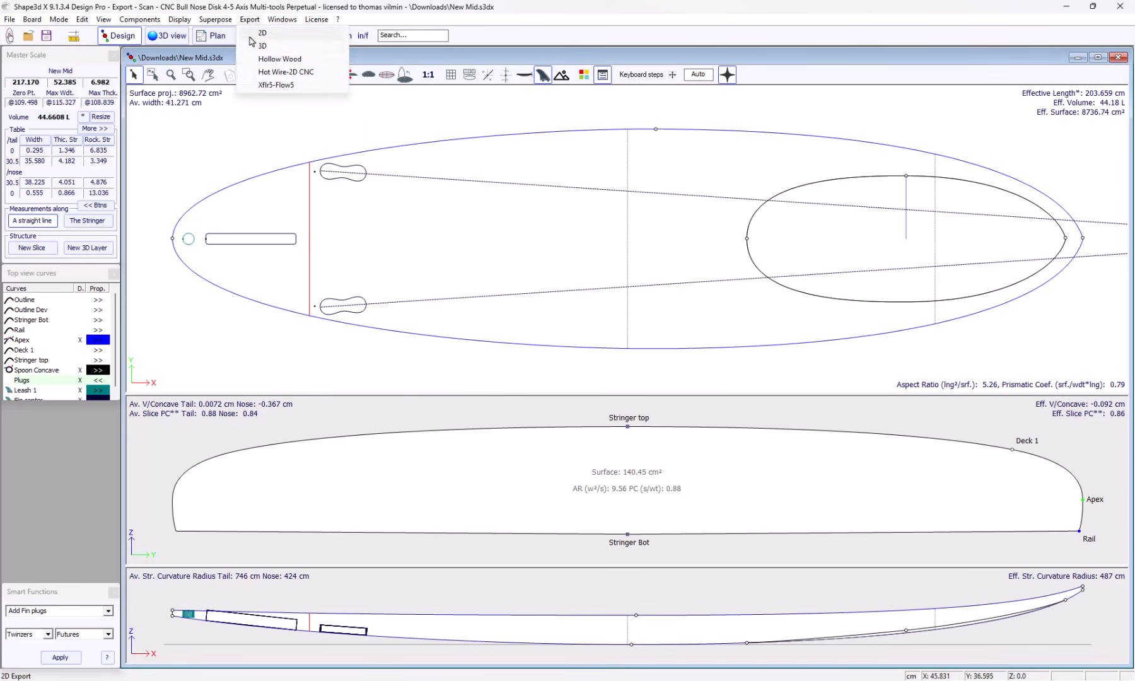
click(266, 49)
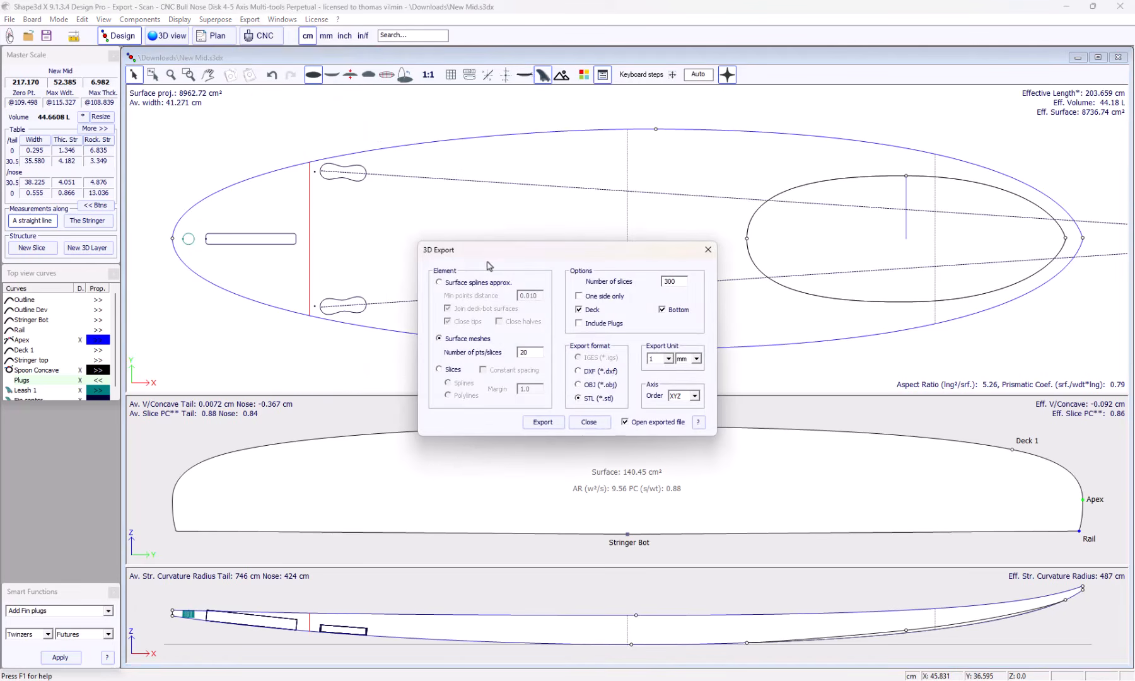
drag(483, 251, 475, 225)
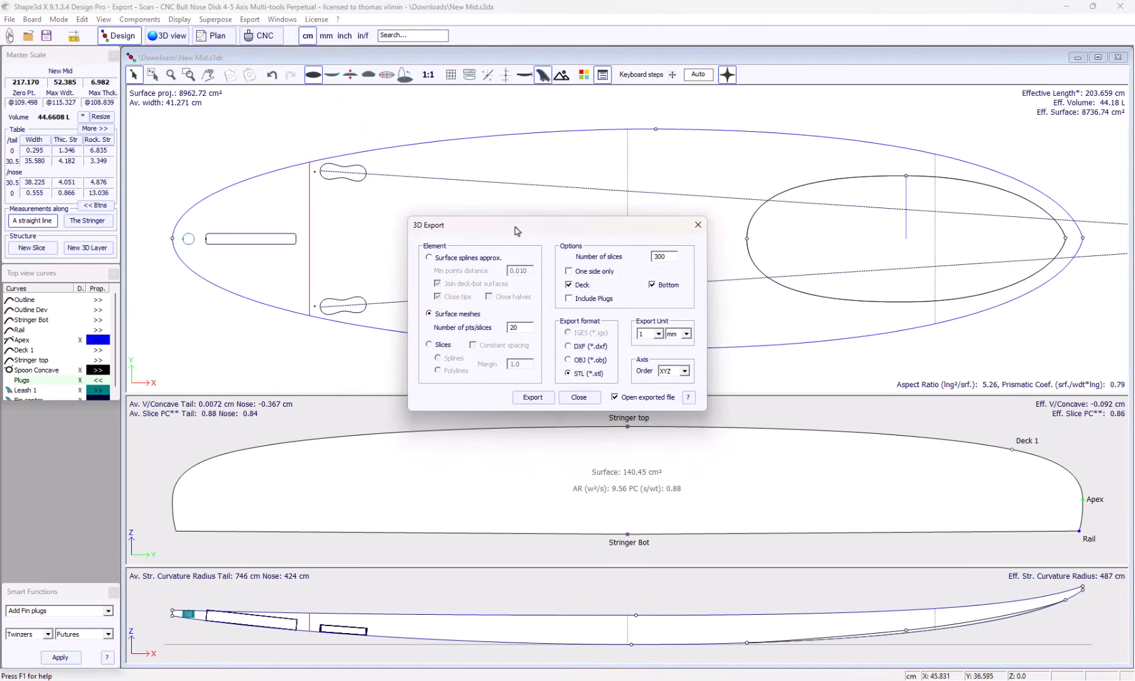
click(454, 259)
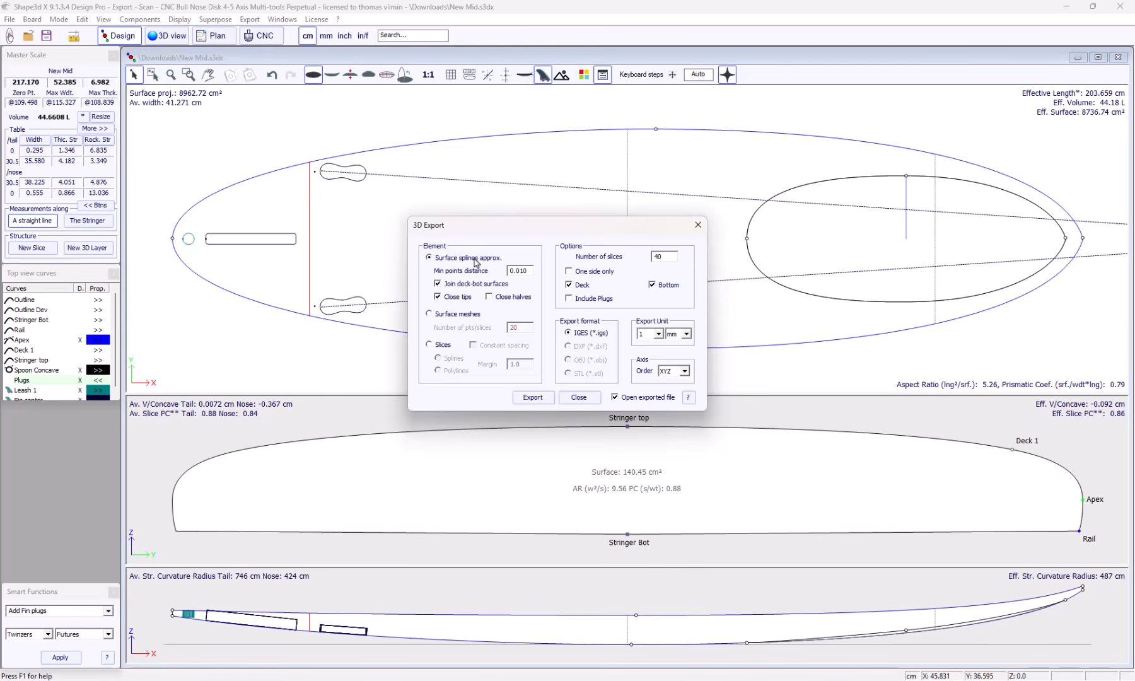
click(451, 316)
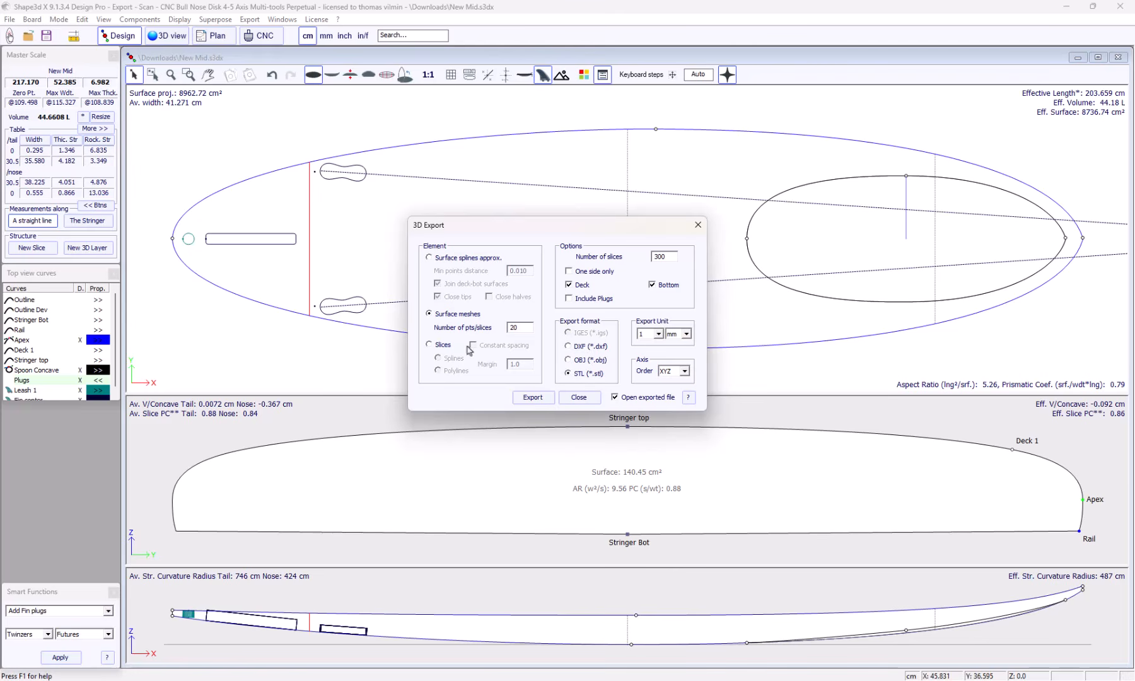
click(430, 344)
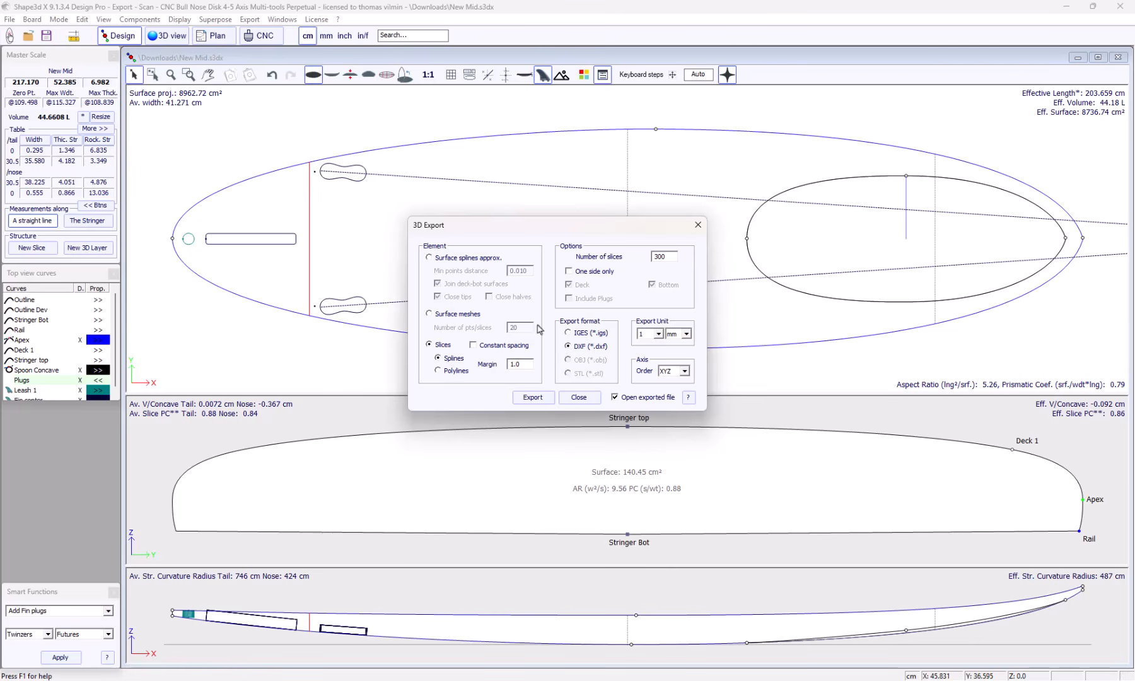
click(698, 224)
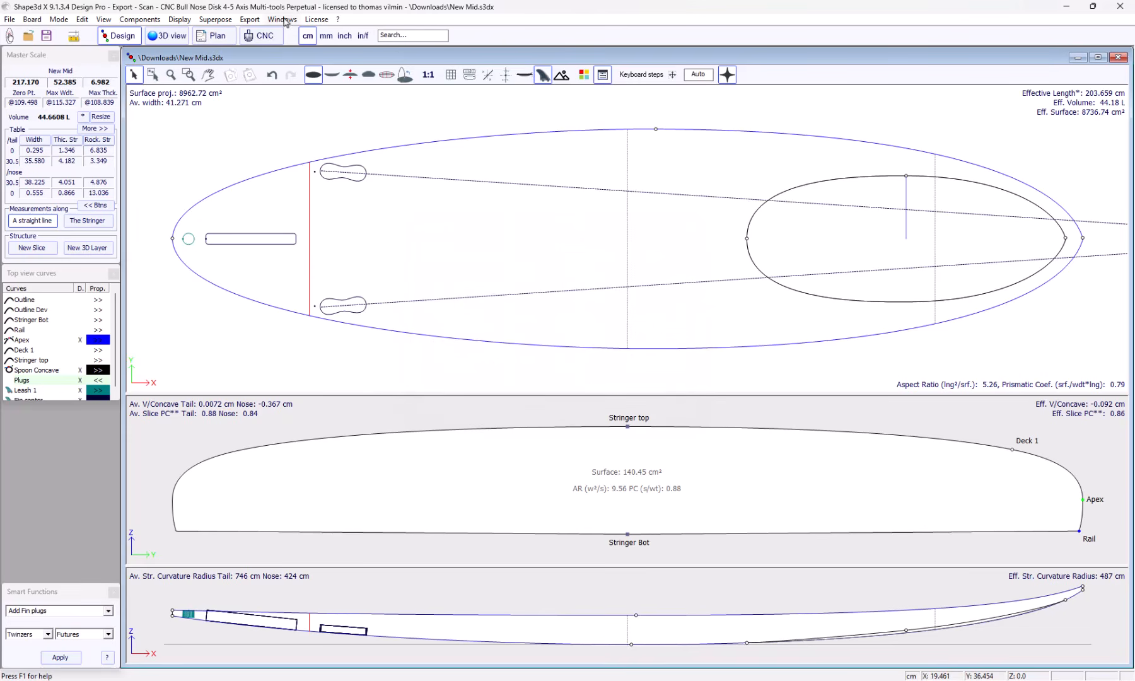
Open the Hollow Wood export settings and include the skin outline in the layout
click(250, 20)
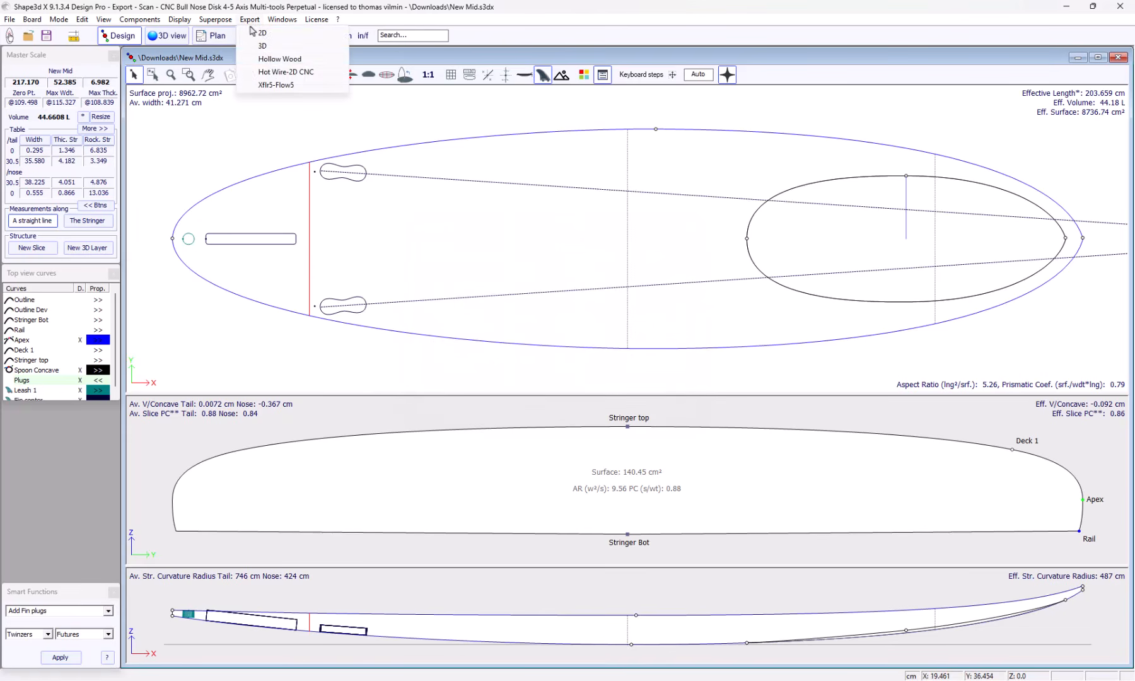
click(270, 59)
drag(436, 41, 669, 60)
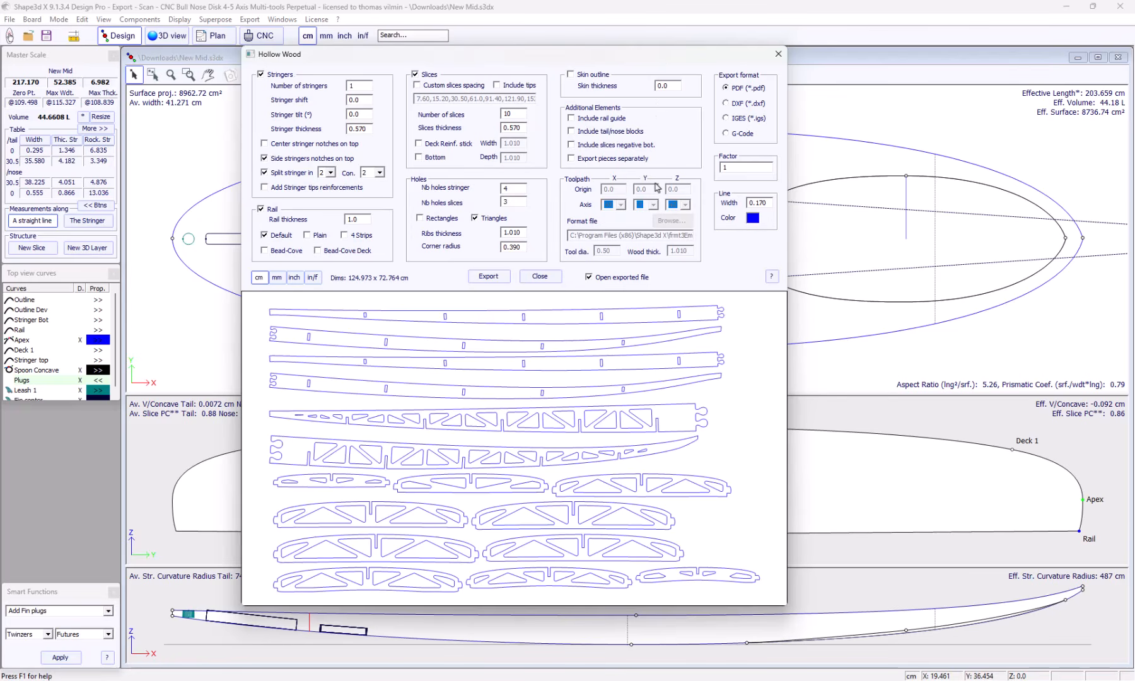
click(588, 75)
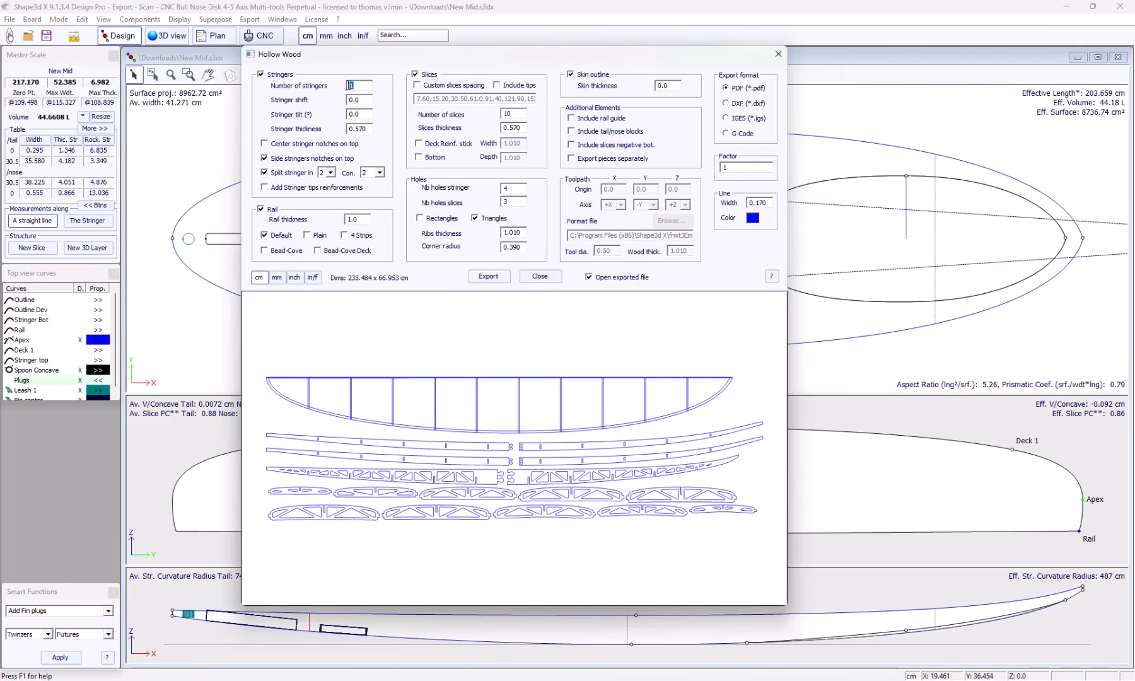
Set the hollow wood layout to 3 stringers with a 16.0 cm stringer shift, split in 3
text(3)
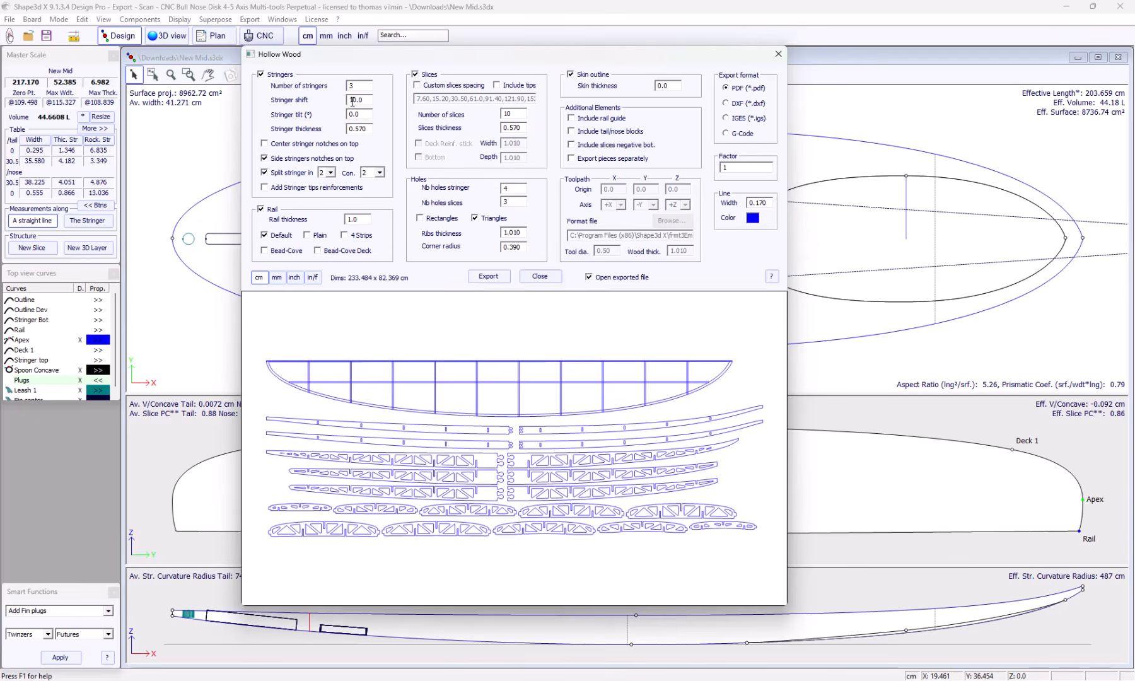
text(0)
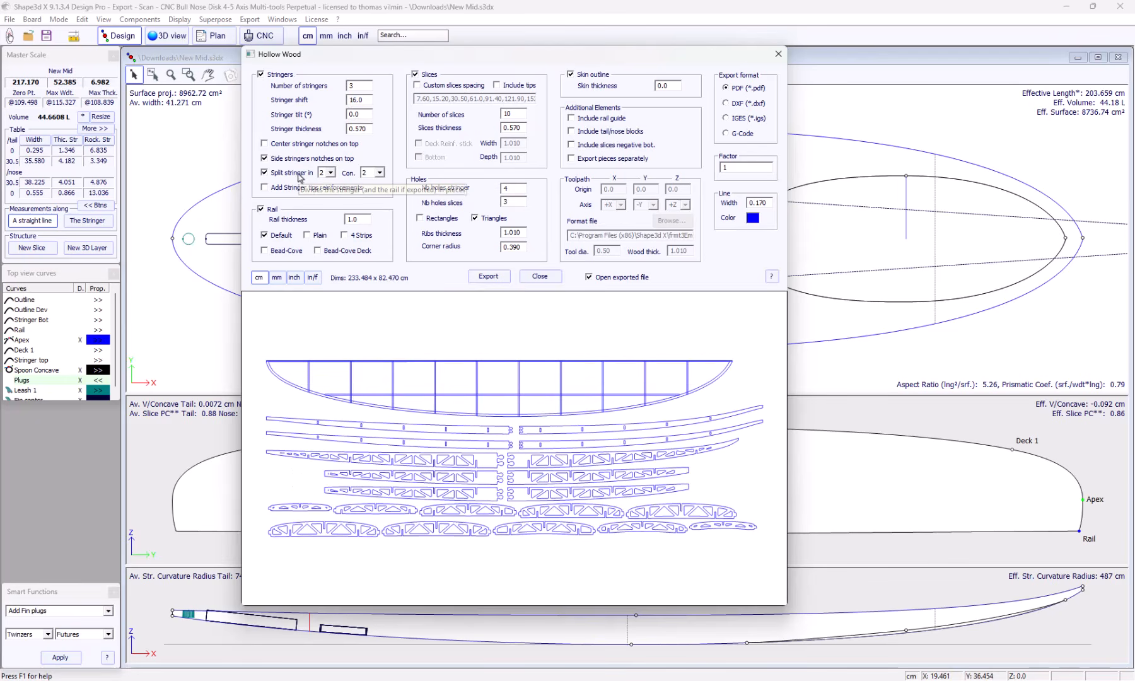
click(330, 173)
click(327, 195)
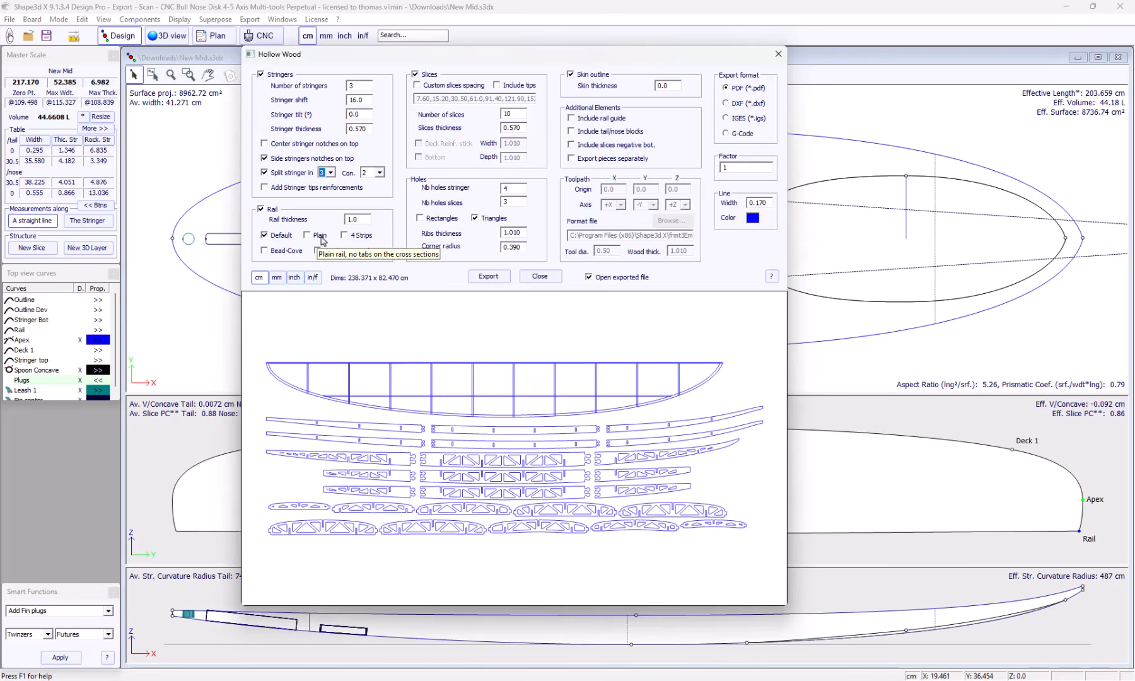
Try the Plain rail and change it to Bead-Cove Deck, using custom slices spacing and rectangular holes
click(321, 237)
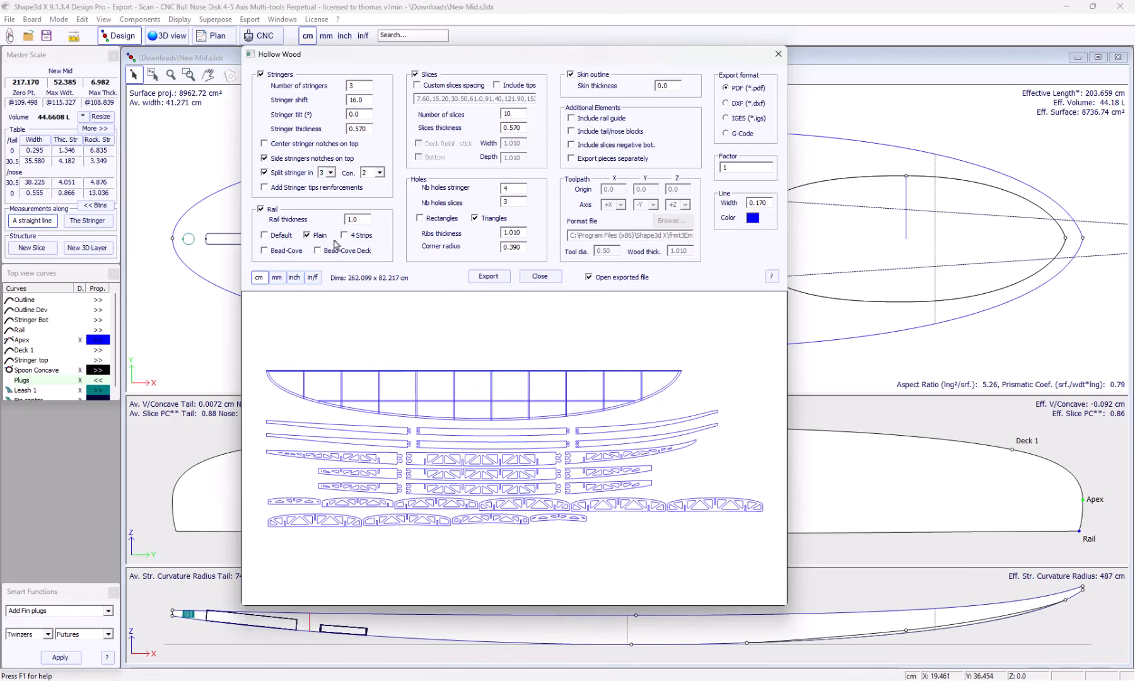
click(344, 251)
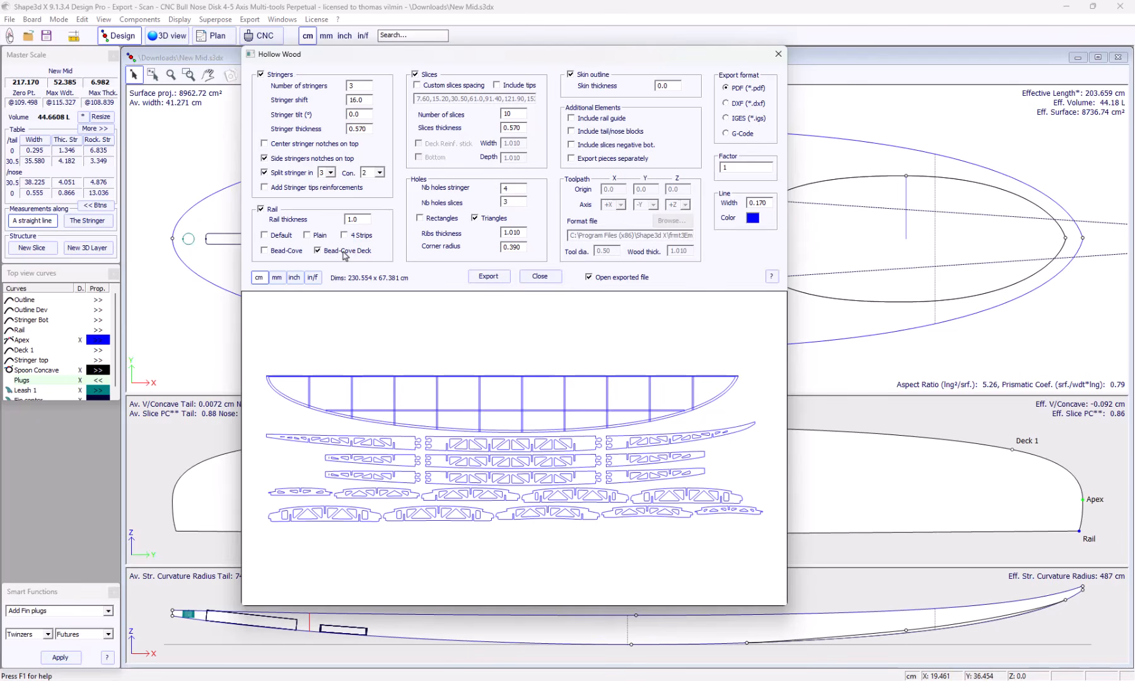
click(442, 86)
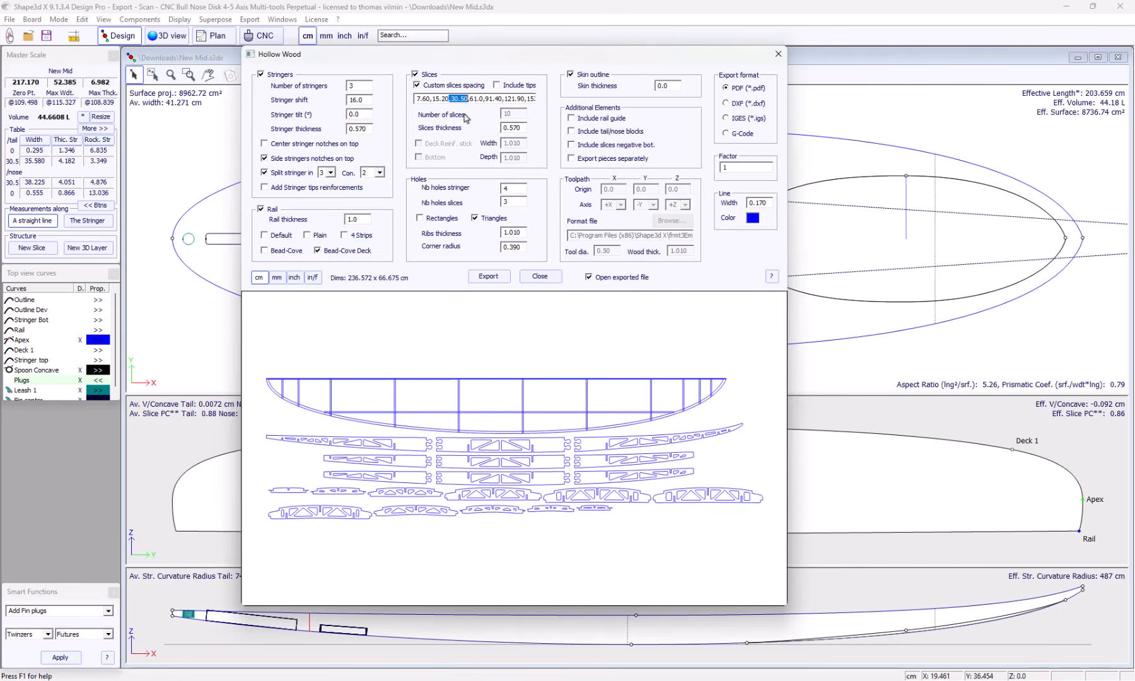
click(442, 220)
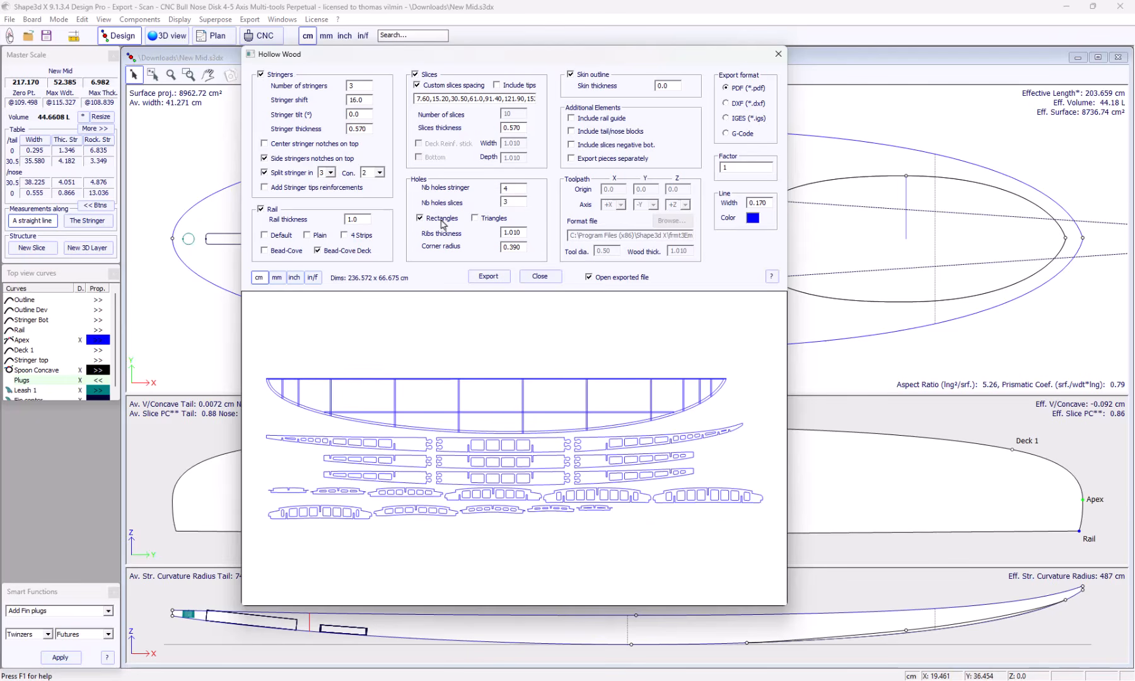
Add the rail guide, tail/nose blocks and slices negative bottom to the hollow wood layout
click(602, 118)
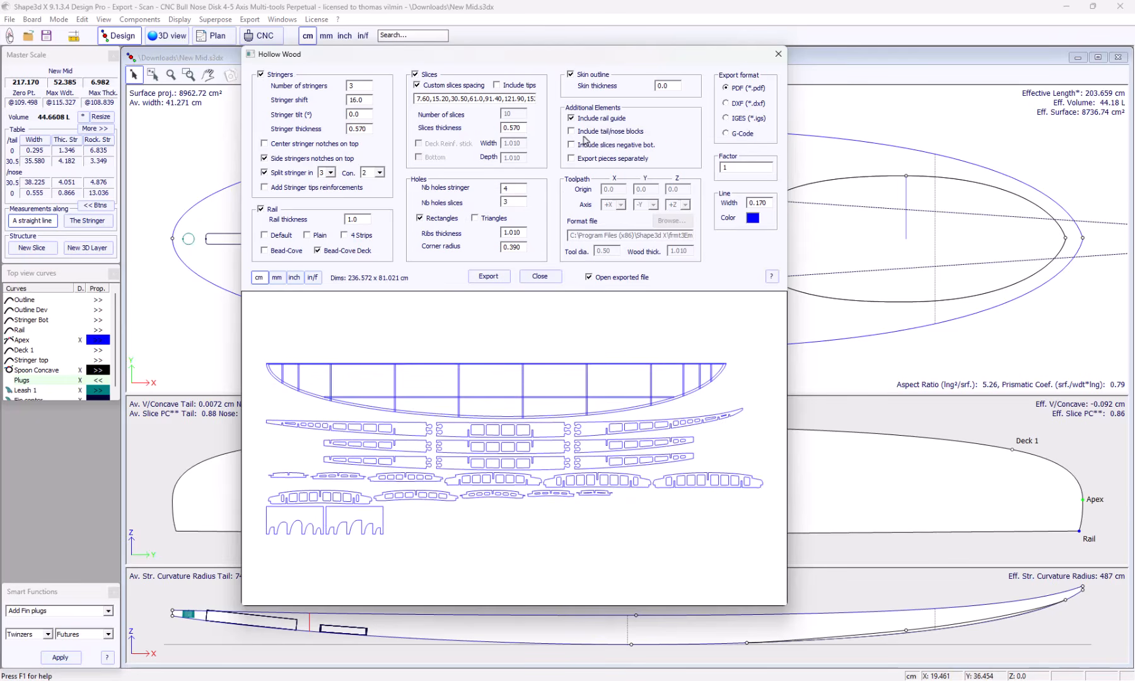
click(592, 132)
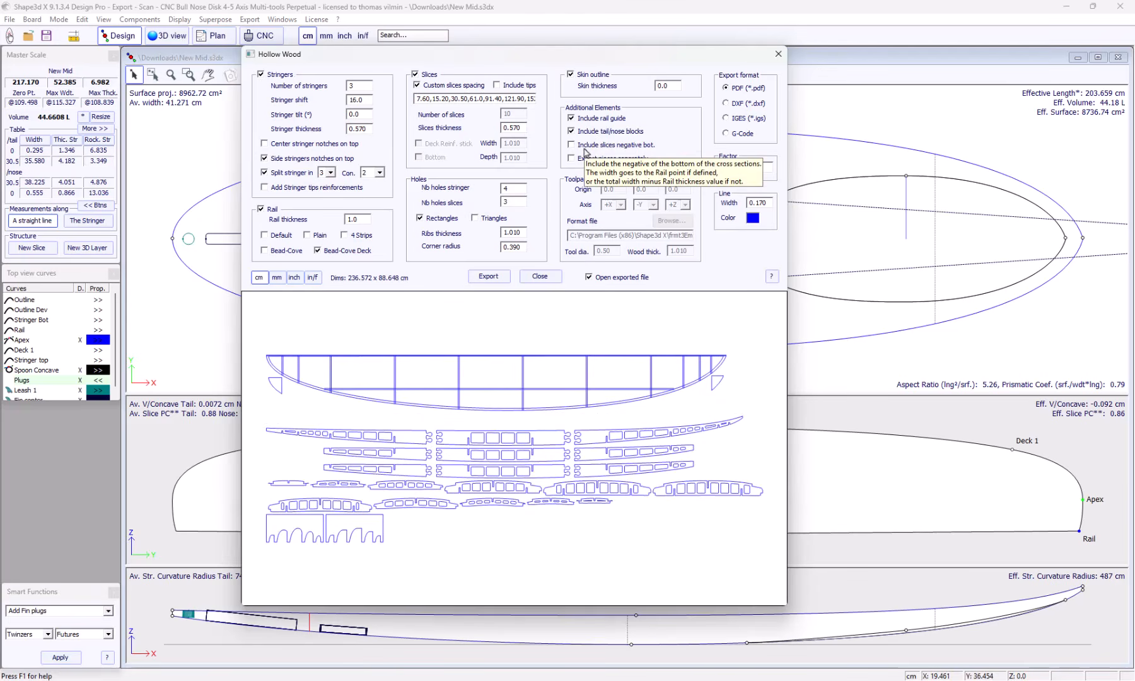
click(587, 147)
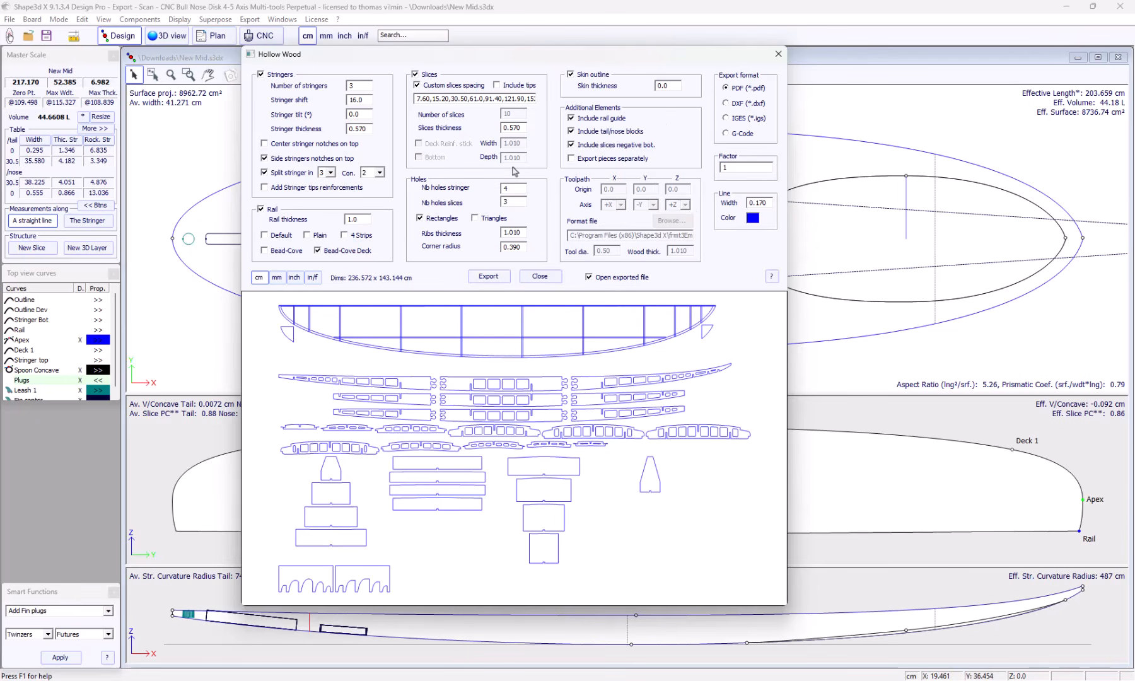
Choose G-Code as the hollow wood export format, review the toolpath's wood thickness setting, and close without exporting
click(726, 133)
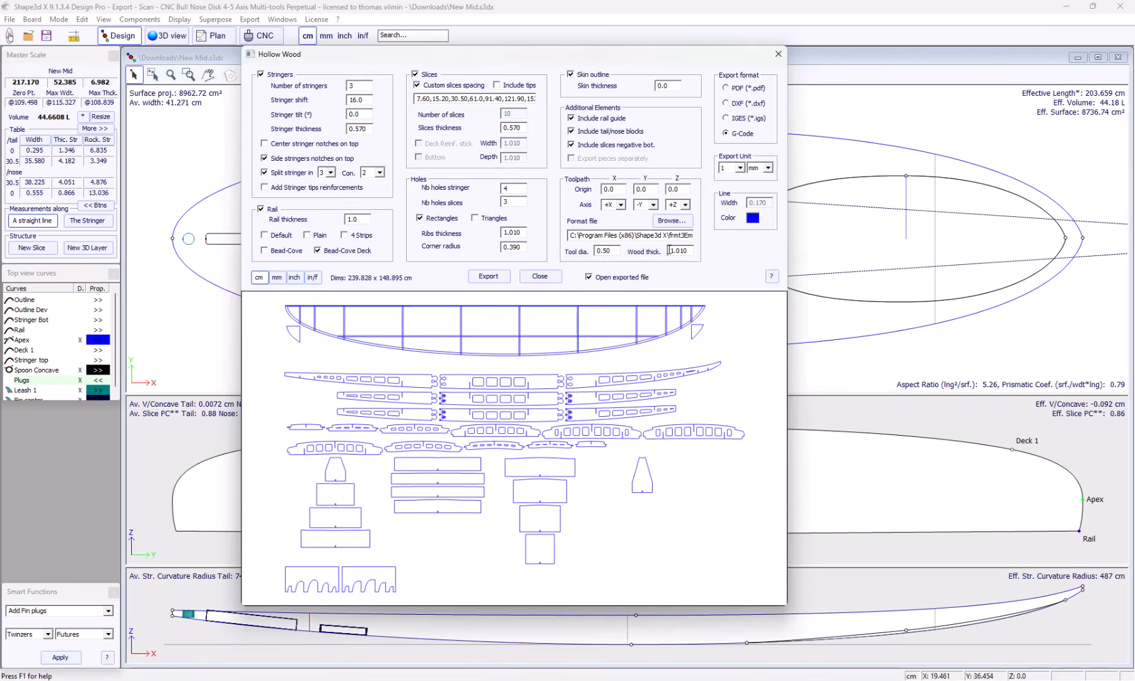
drag(668, 251, 682, 252)
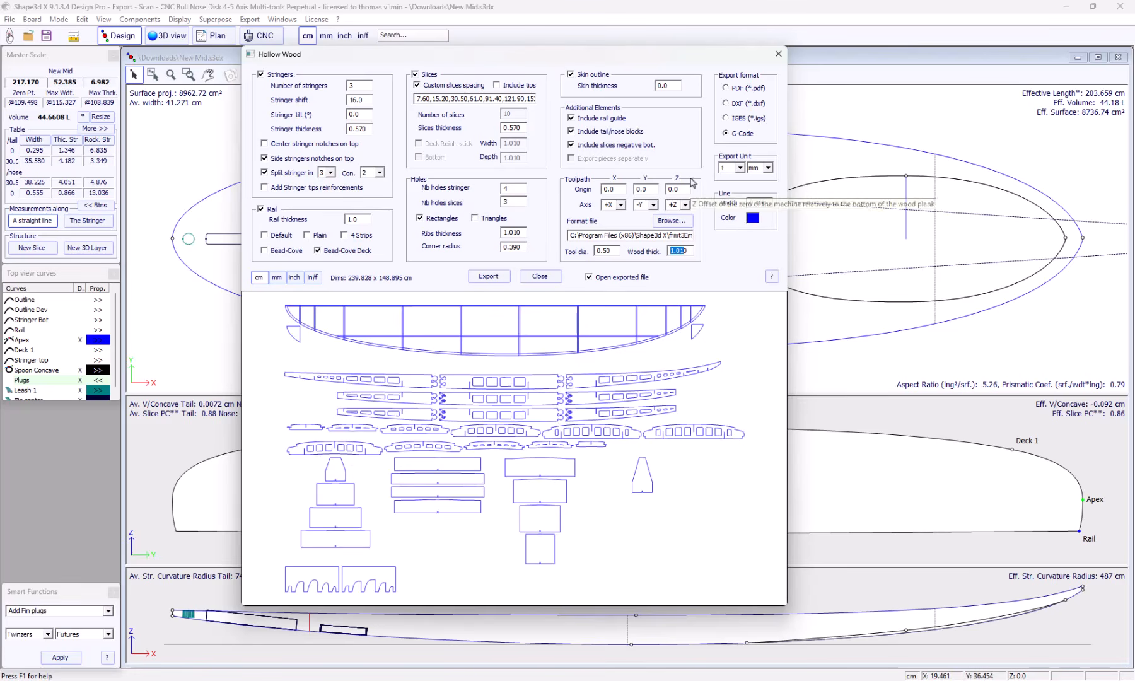
click(778, 61)
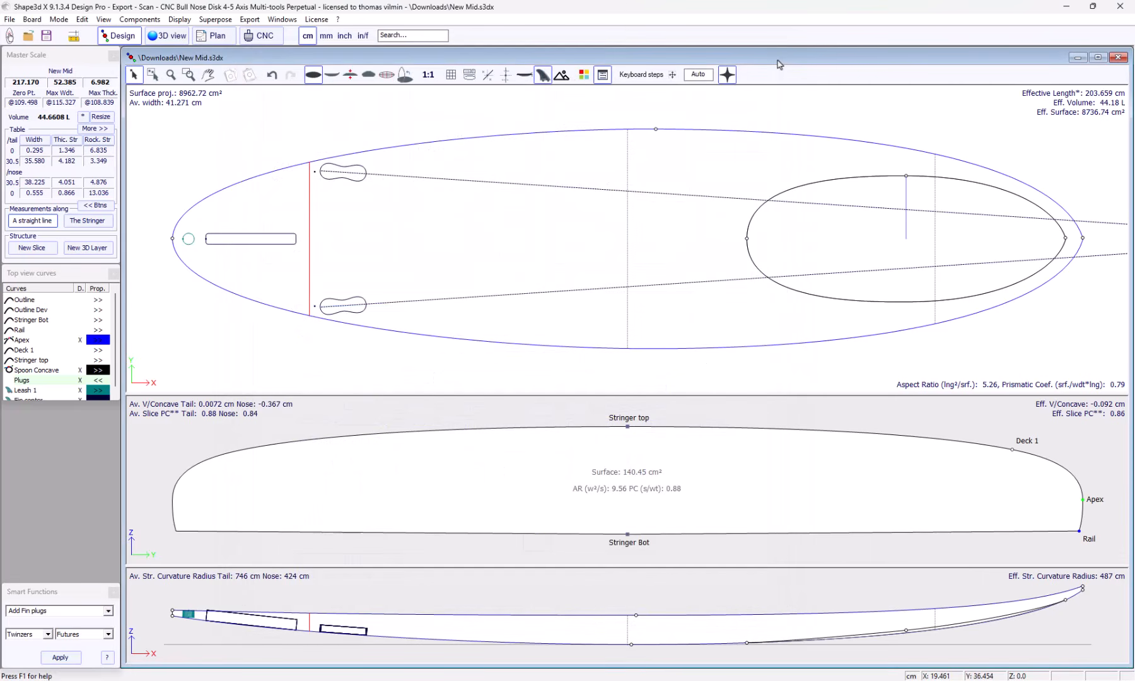
Lock the Spoon Concave 3D layer and shift it as a block about 7 cm toward the tail
click(905, 175)
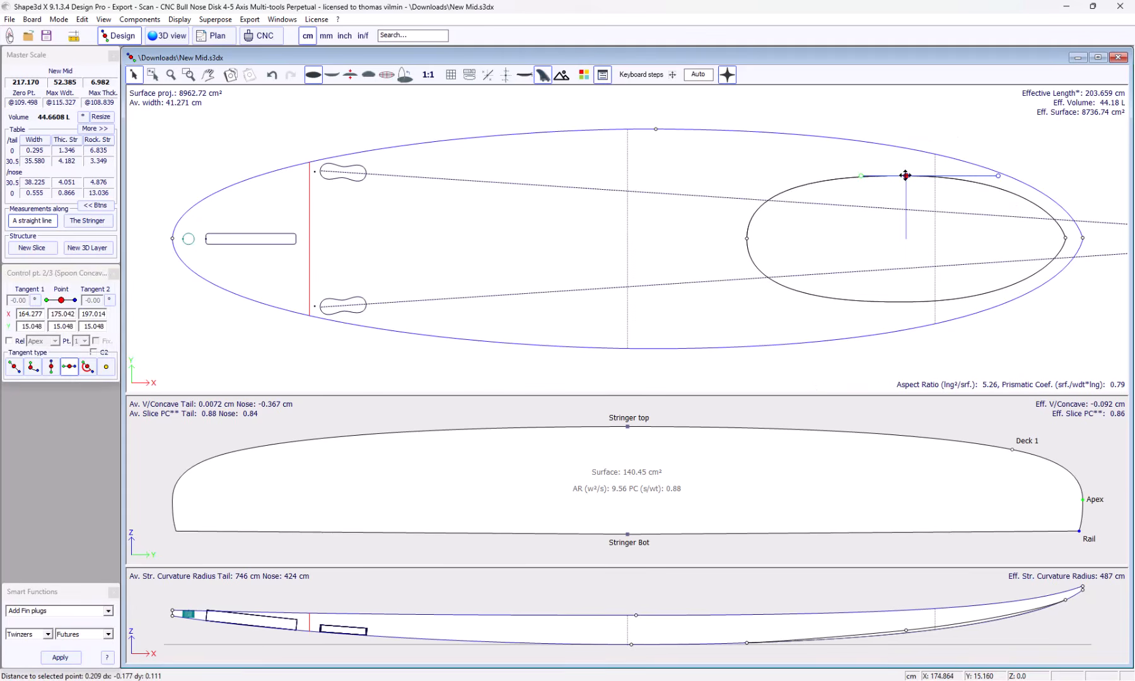
click(815, 151)
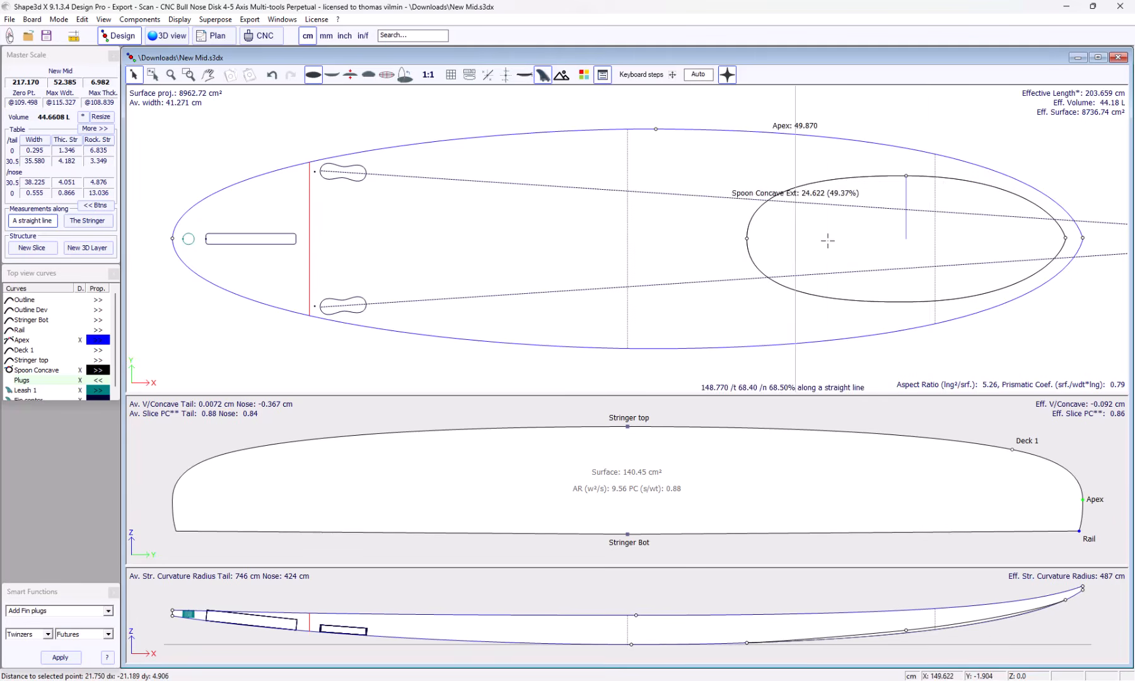
click(96, 371)
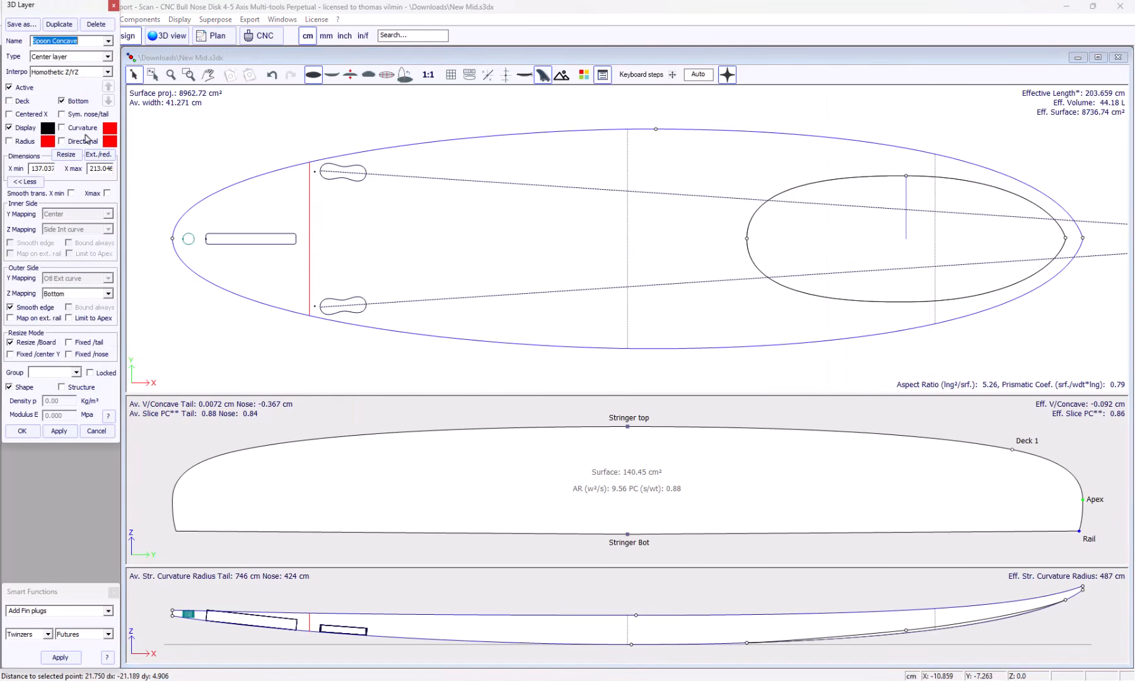
click(99, 377)
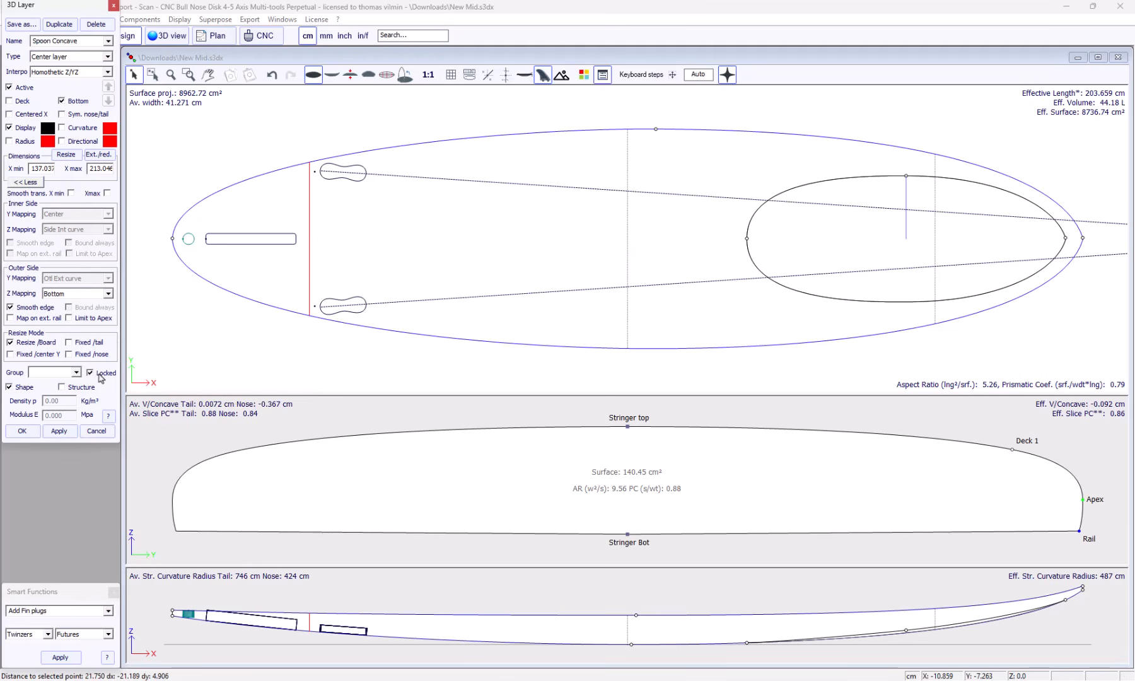
click(24, 433)
click(855, 235)
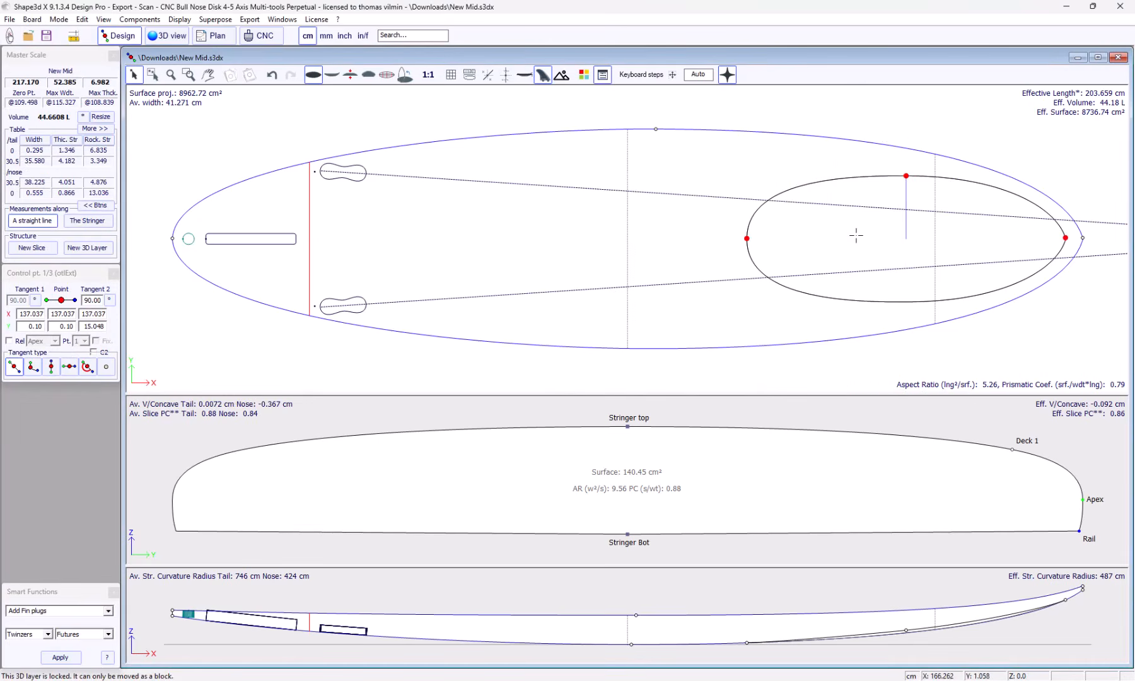
drag(906, 175, 876, 201)
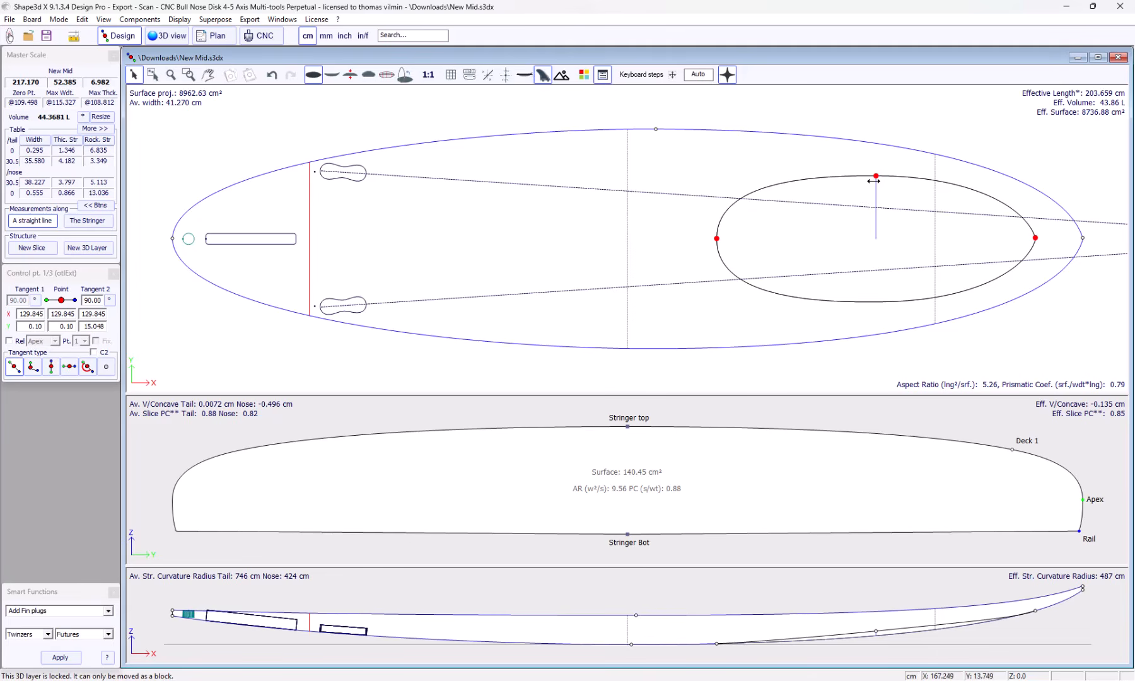
Open the recent file Kinetic_43L RIIFT.s3dx and select the locked RIIFT 2P layer group in the top view
click(10, 20)
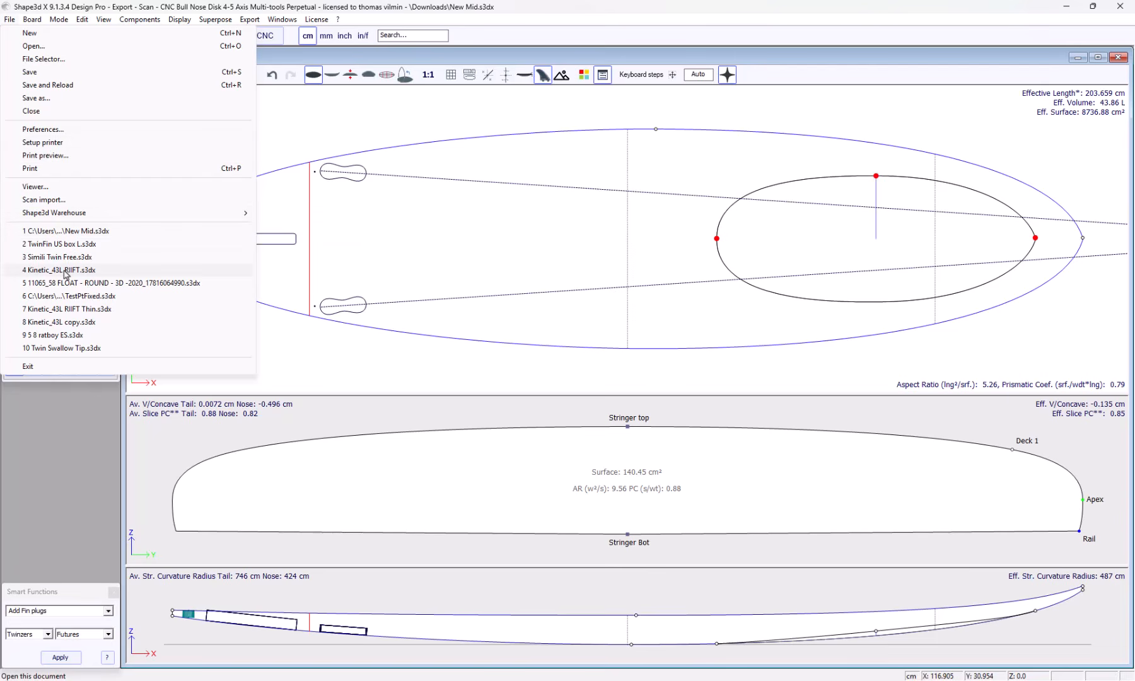
click(66, 270)
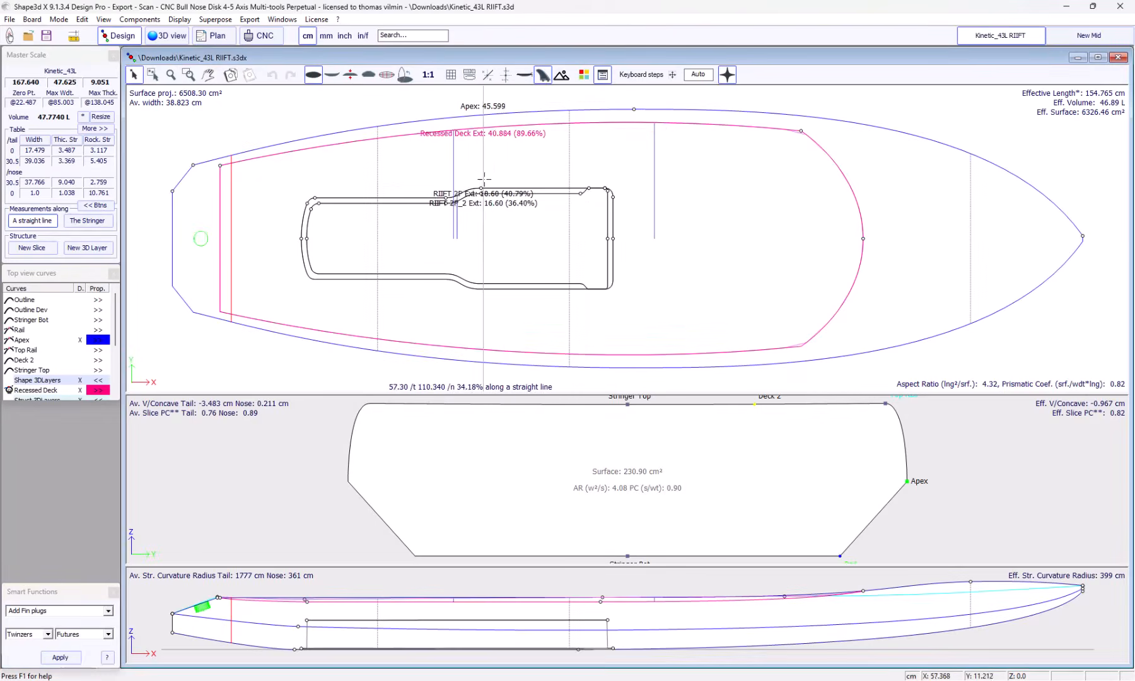
click(481, 189)
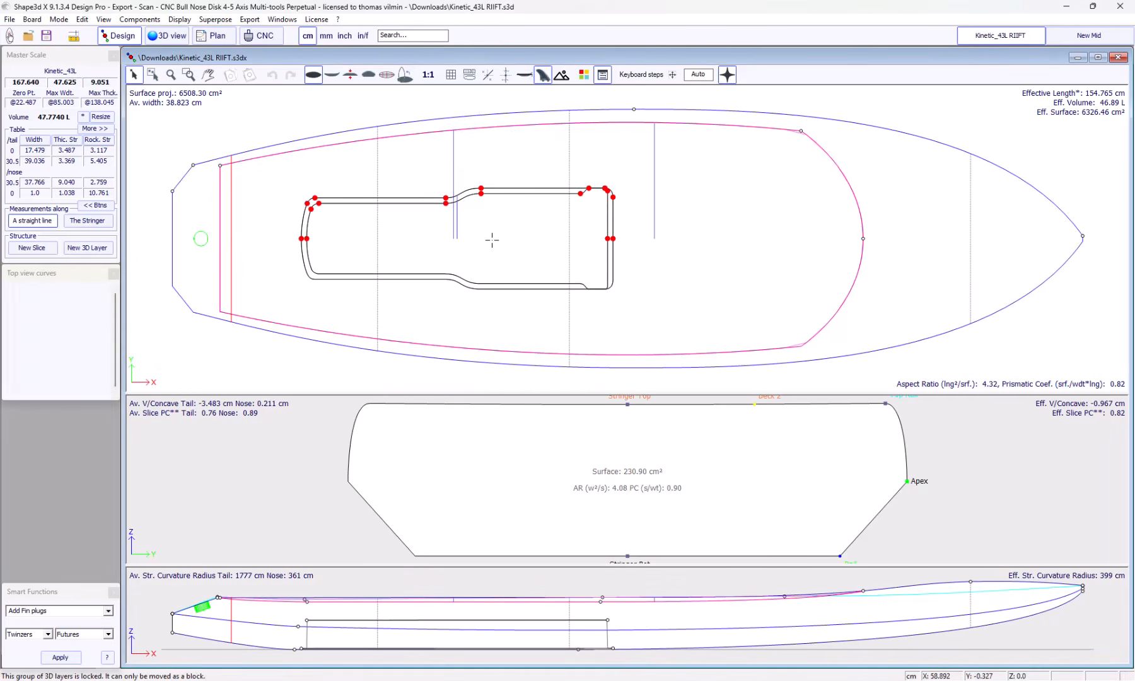
click(489, 235)
Review the Group and Locked settings of the RIIFT 2P and RIIFT 2P_2 layers, and shift their group about 0.5 cm toward the tail
scroll(86, 377, down, 2)
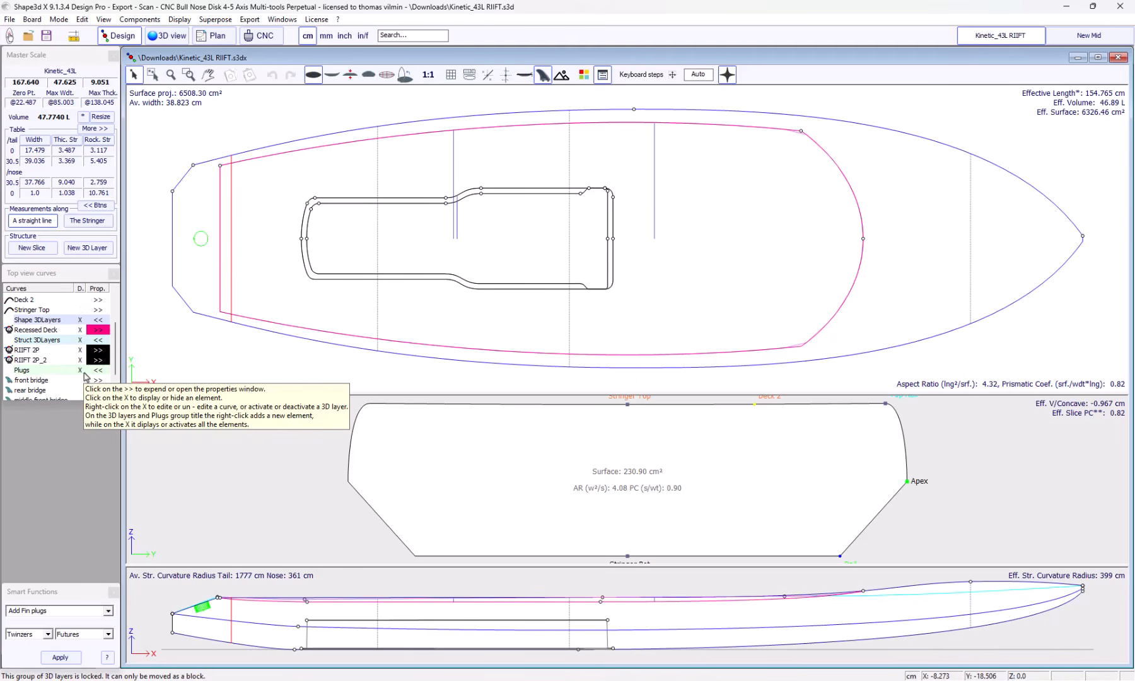
click(99, 354)
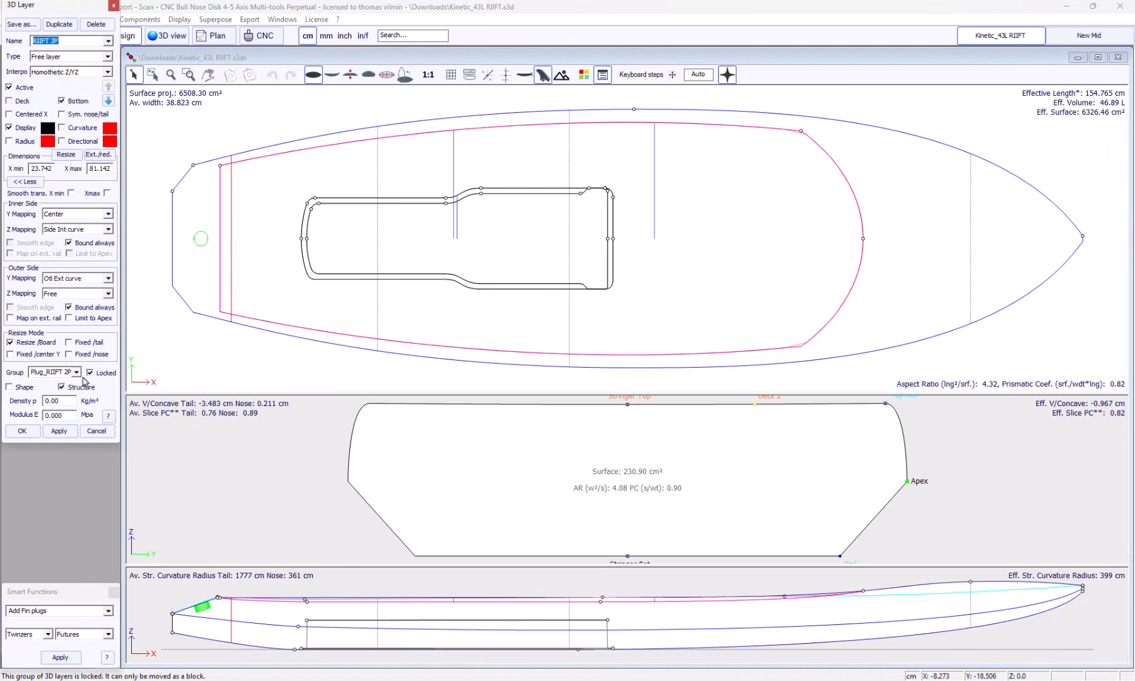
click(76, 373)
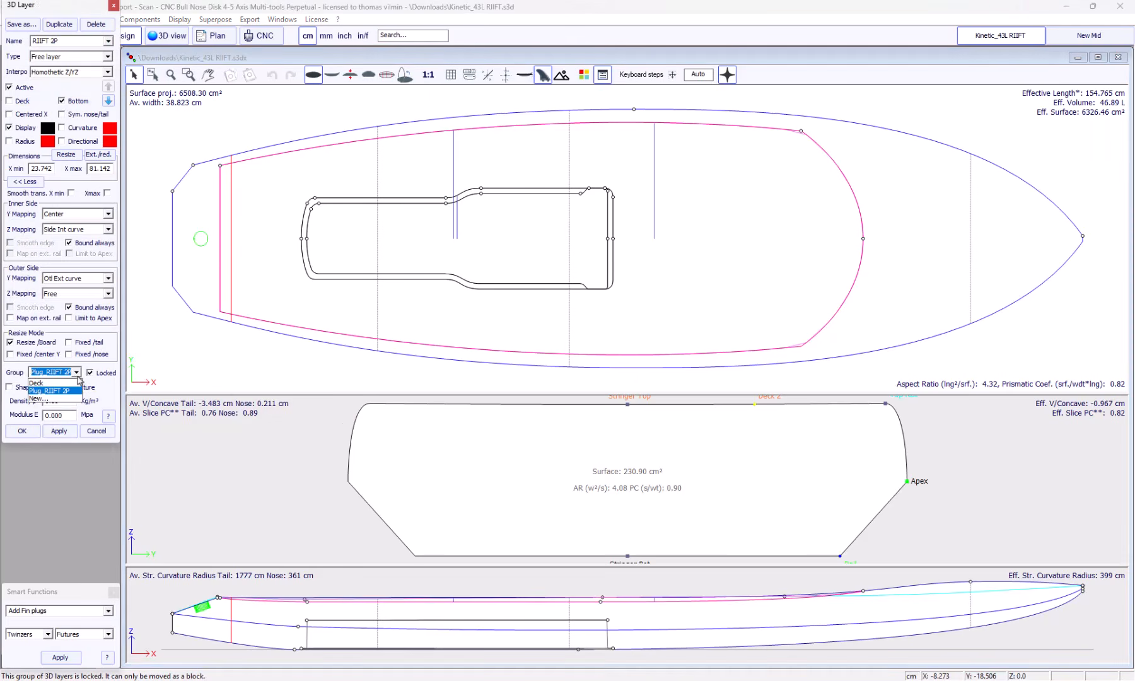
click(78, 375)
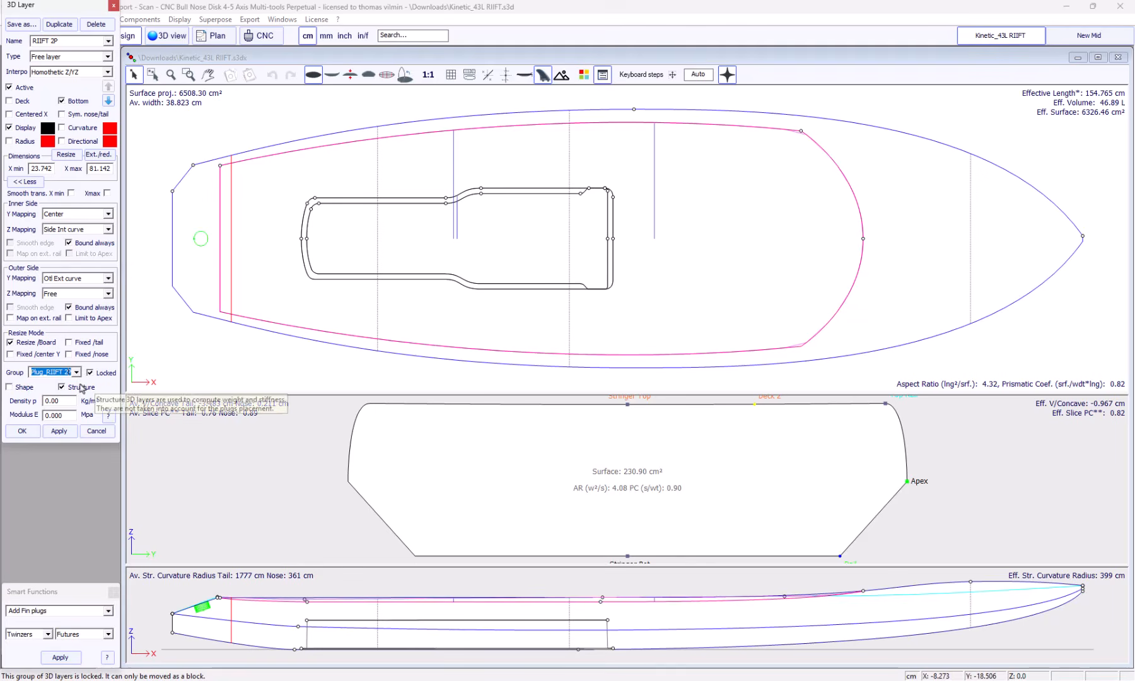
click(108, 40)
click(77, 72)
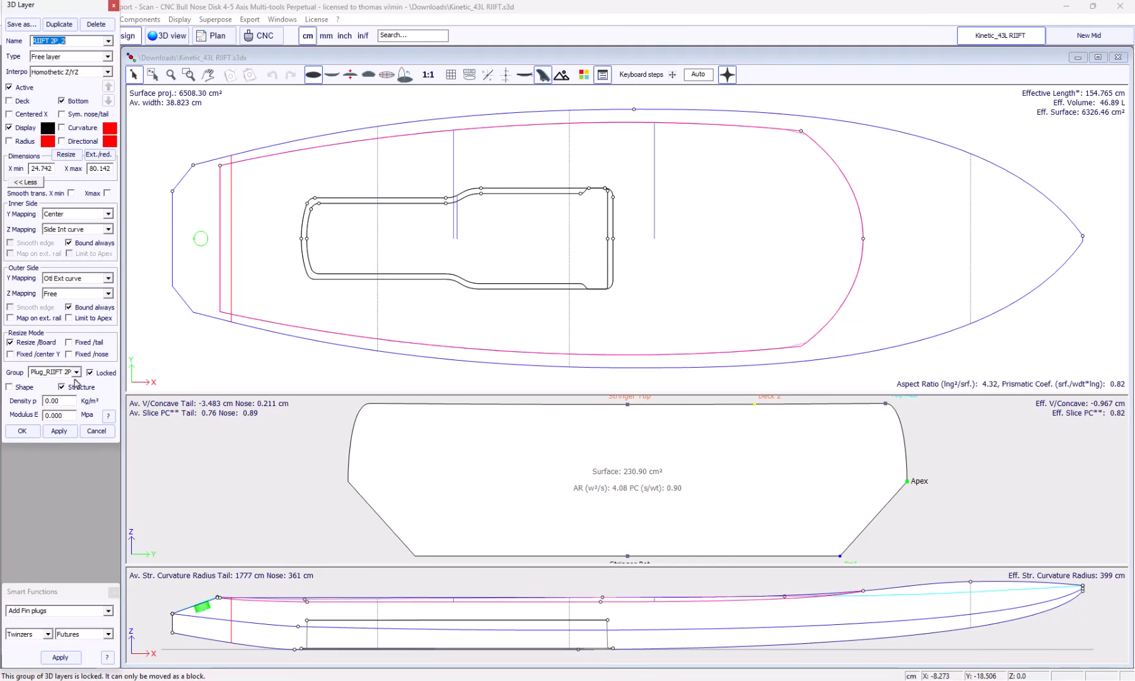
click(22, 431)
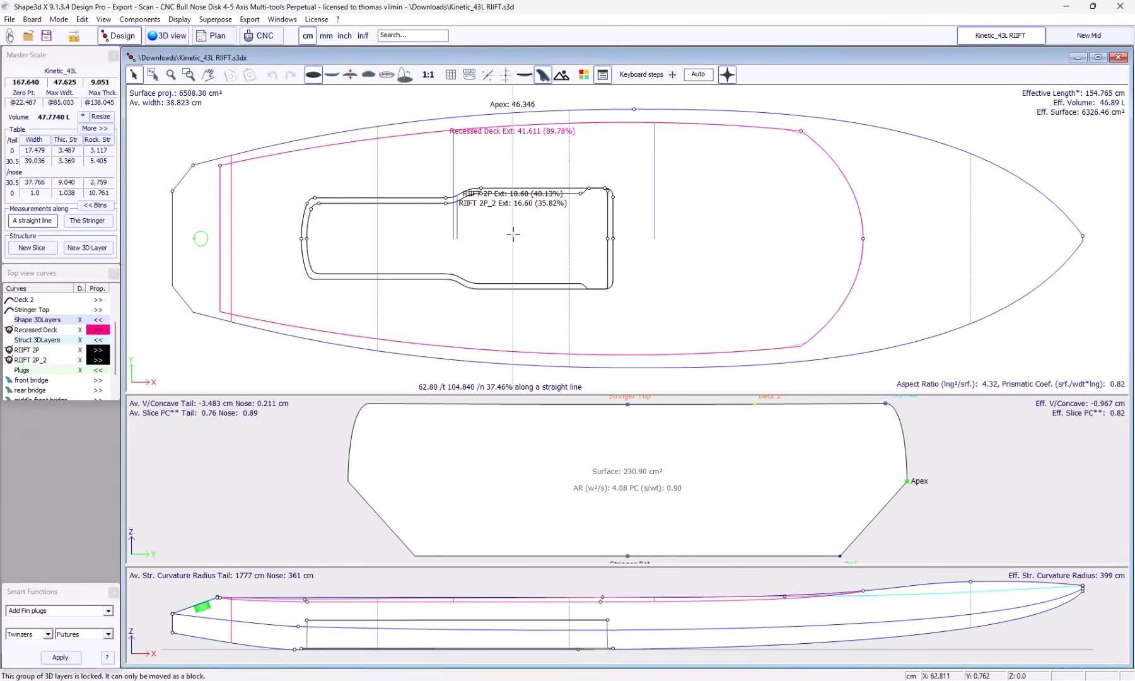
mouse_move(480, 188)
mouse_down()
mouse_move(452, 196)
mouse_move(476, 204)
mouse_up()
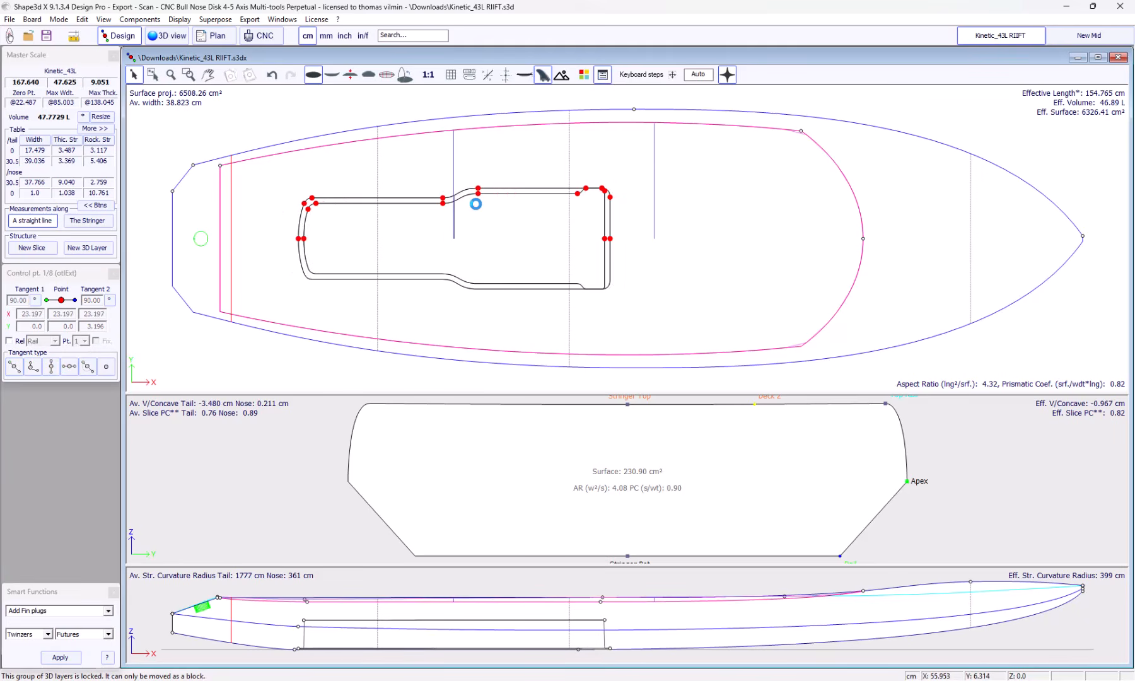
Unlock the Recessed Deck 3D layer and select its outline's nose-end control point on its own
click(801, 130)
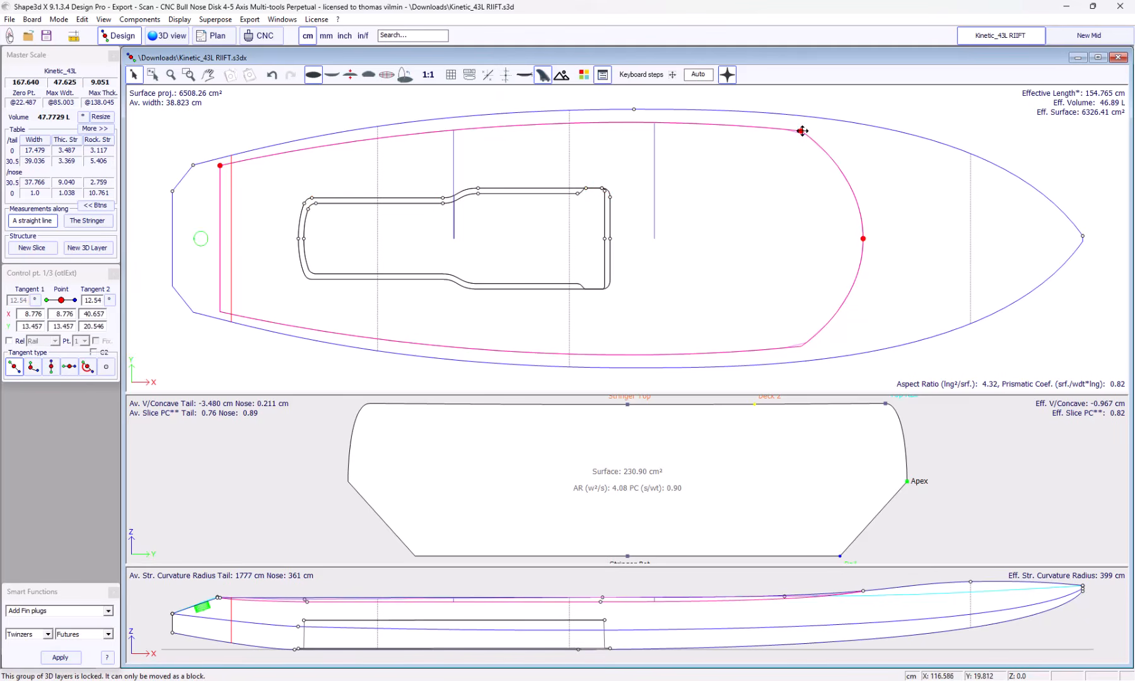
click(343, 112)
click(97, 329)
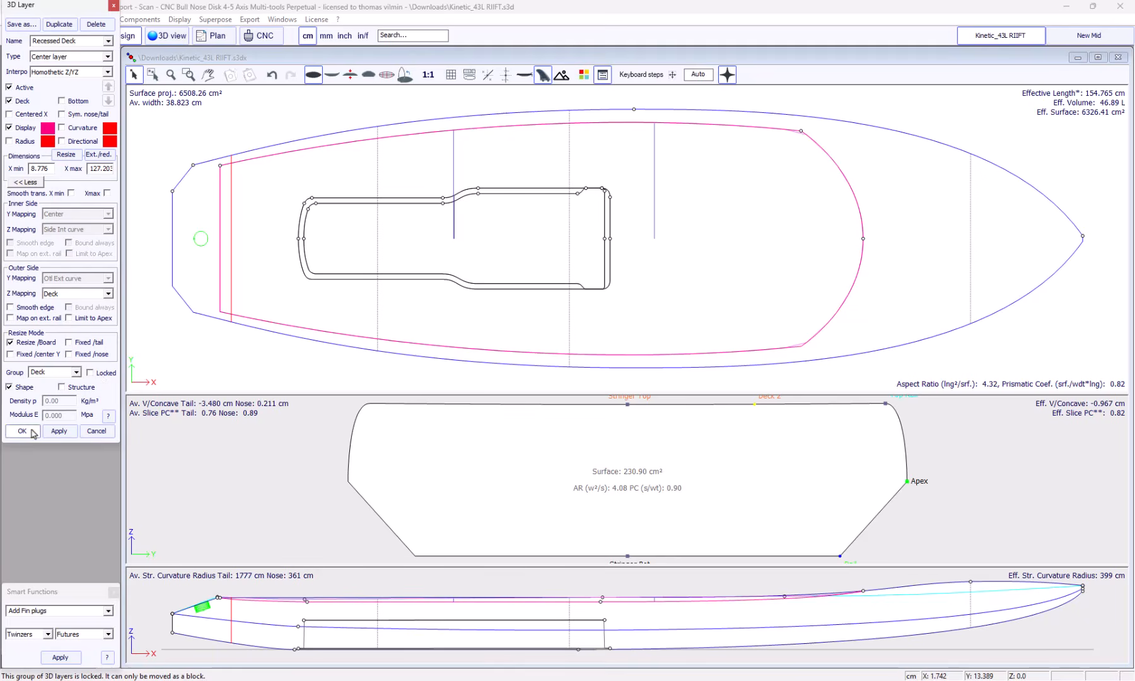
click(22, 431)
click(862, 239)
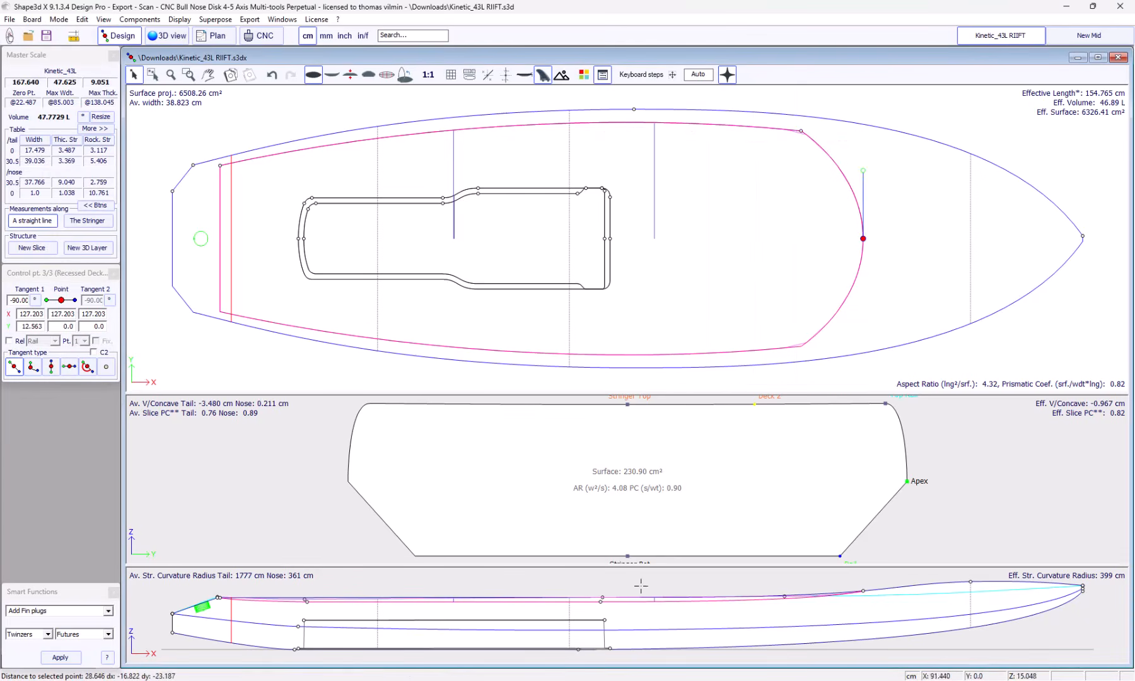
Make the Recessed Deck's third side-view control point relative to Stringer Top point 3, with the Fix option enabled
click(601, 602)
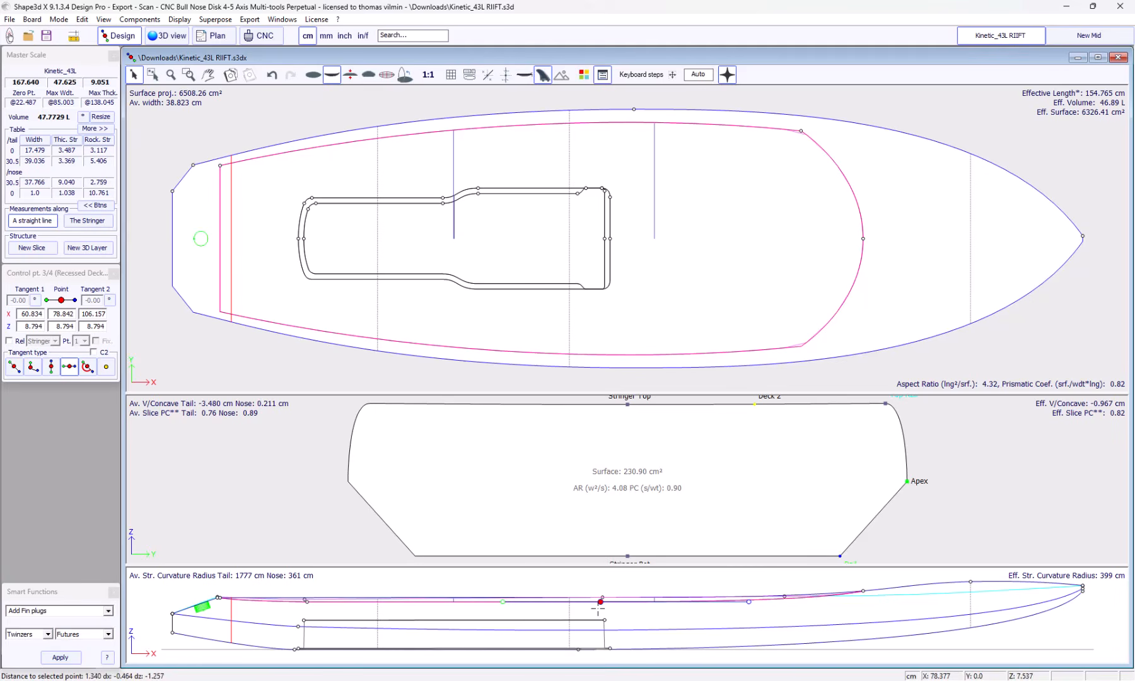
click(10, 341)
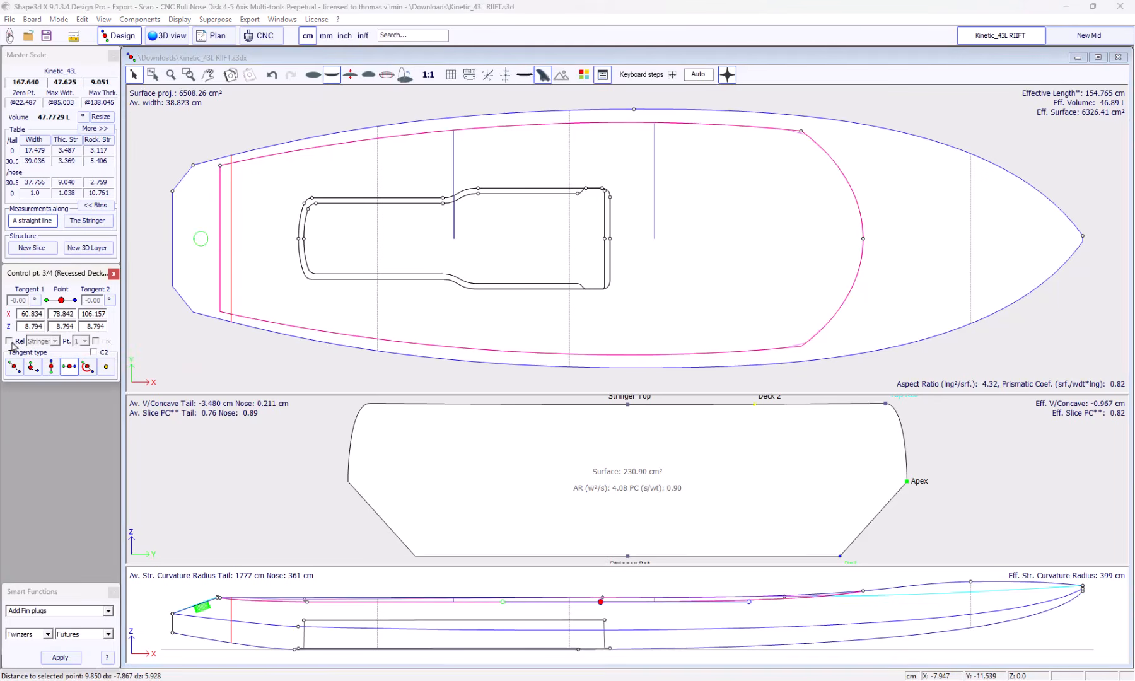
click(55, 341)
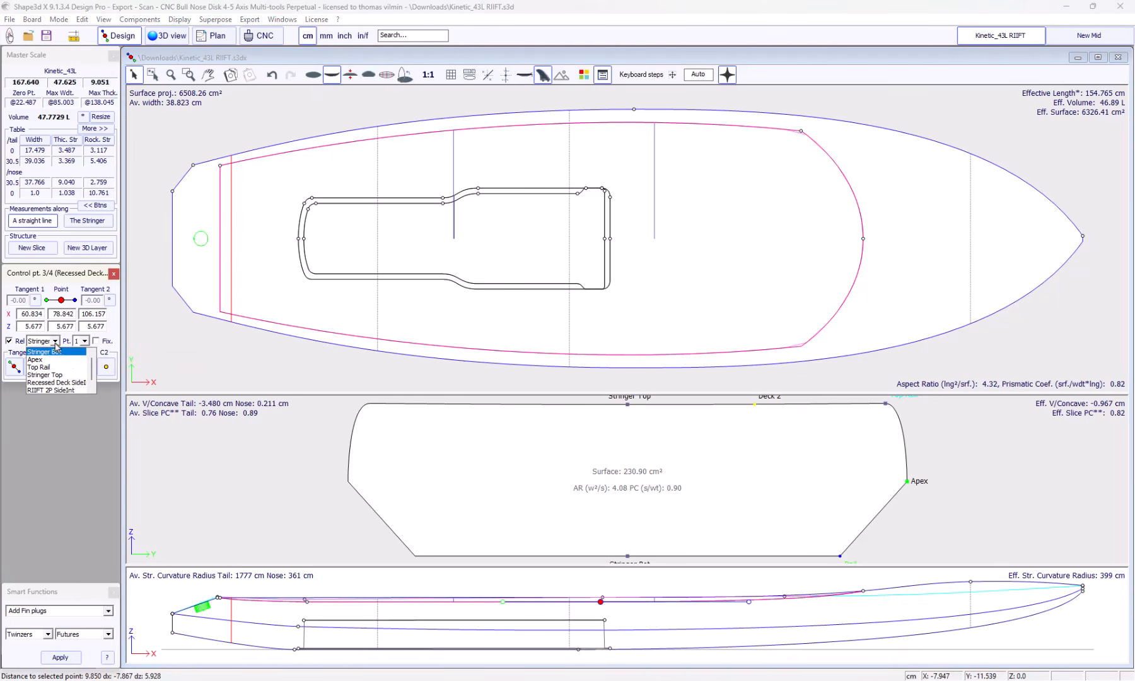
click(55, 375)
click(84, 341)
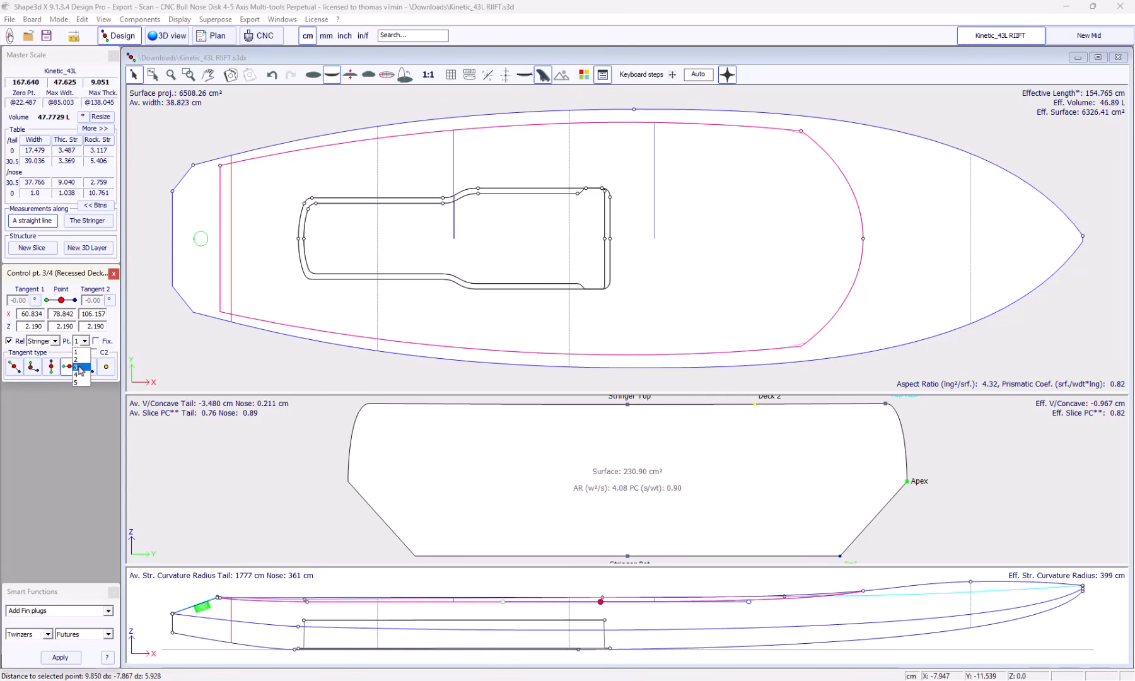
click(78, 366)
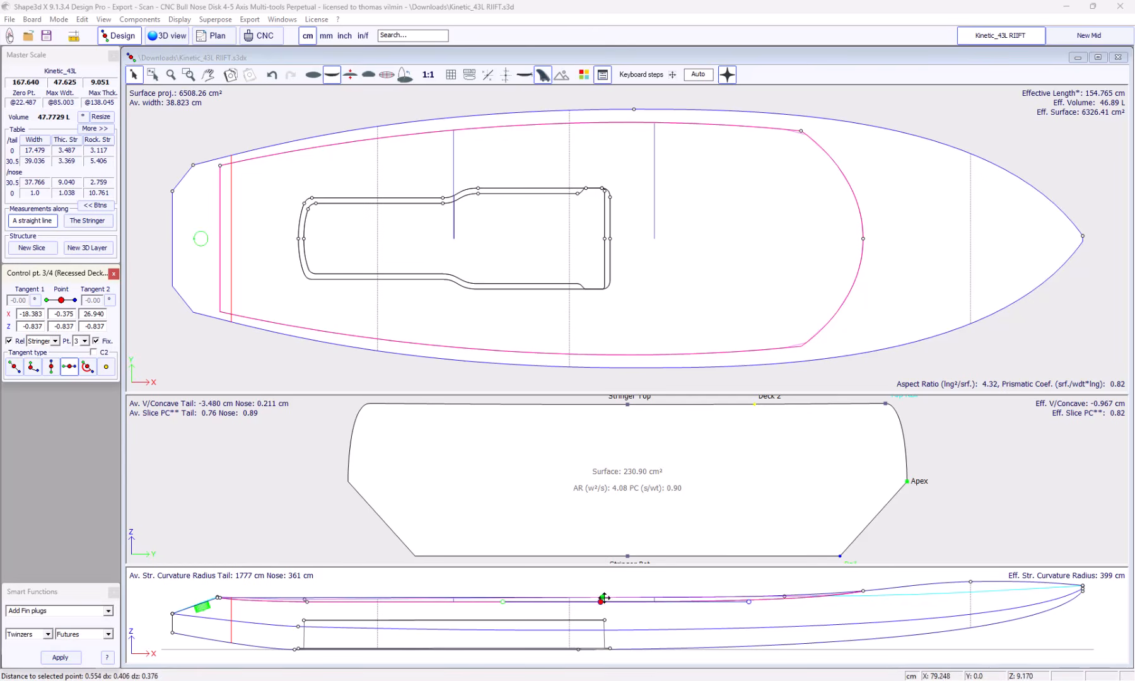
Move Stringer Top control point 3 in the side view to about X 78.05 cm, Z 9.50 cm
click(603, 596)
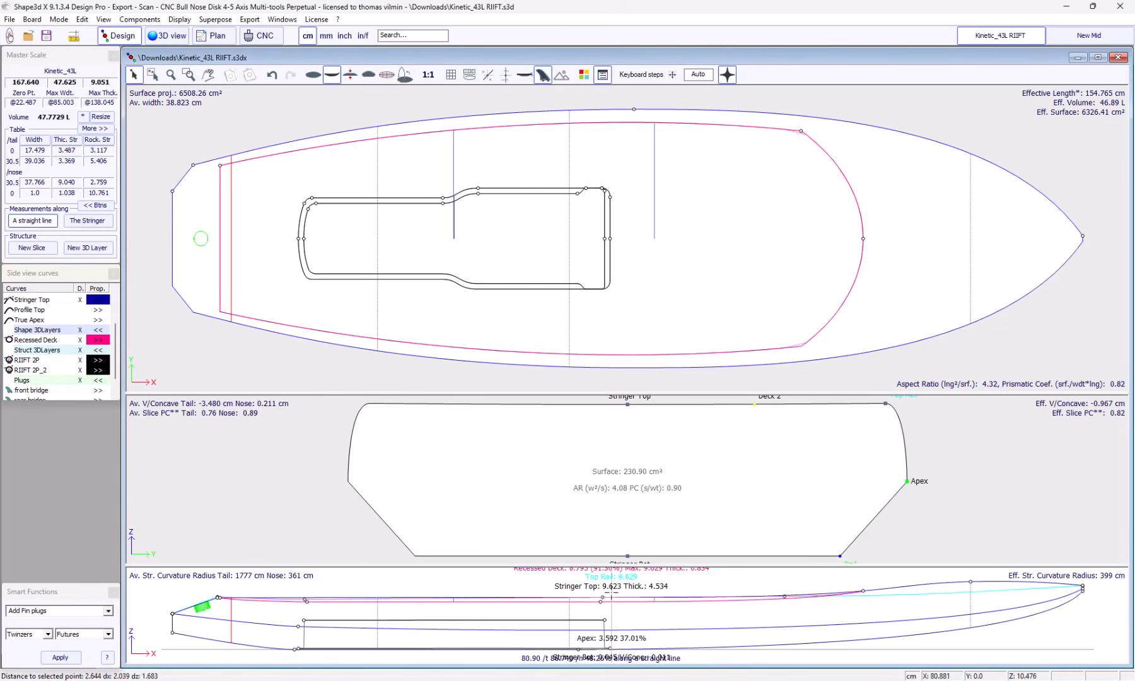
click(602, 596)
click(602, 596)
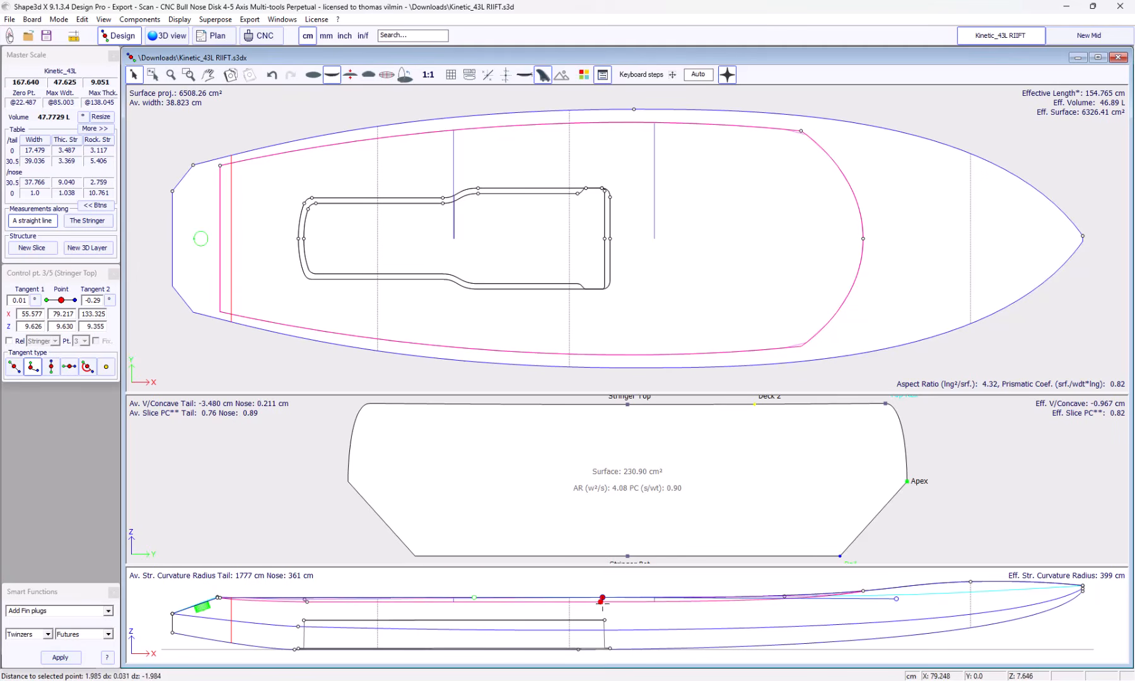
drag(607, 598, 595, 596)
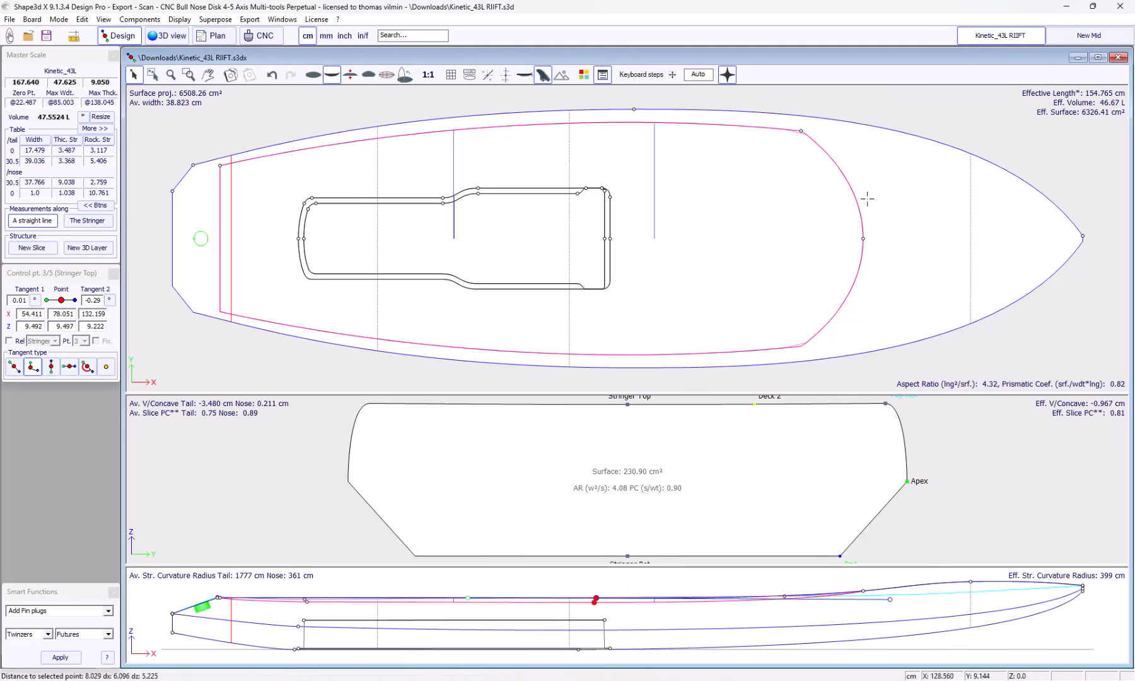
Select all the Recessed Deck outline's control points and shift them perpendicularly inward by 1 cm
click(860, 239)
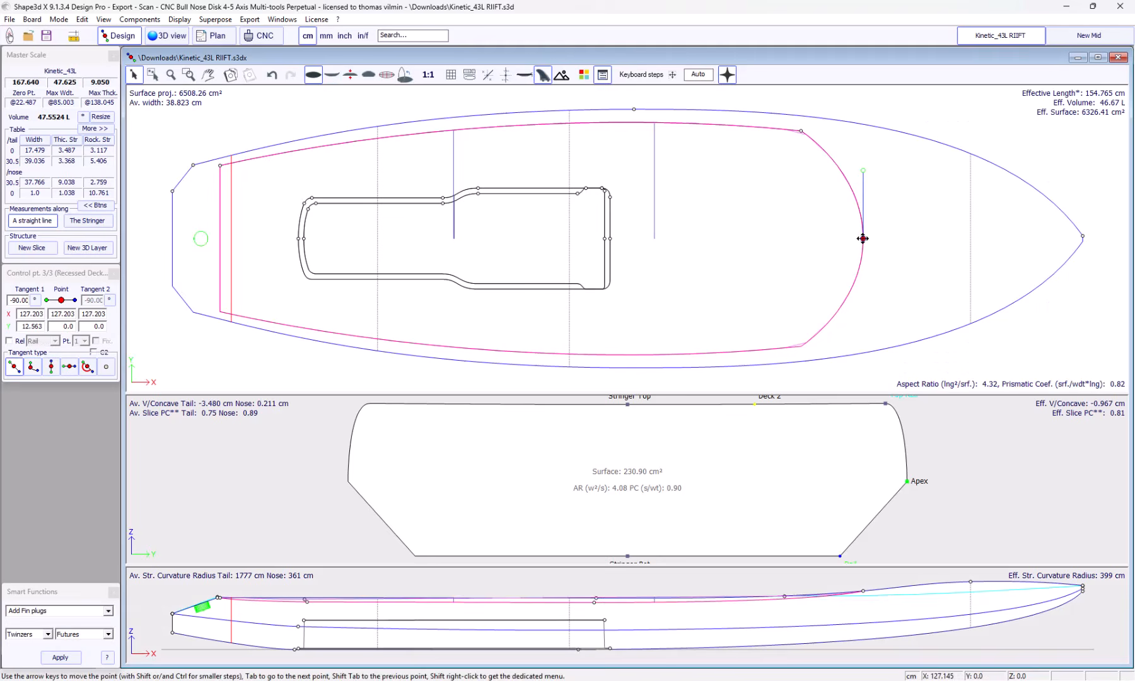
shift+click(220, 165)
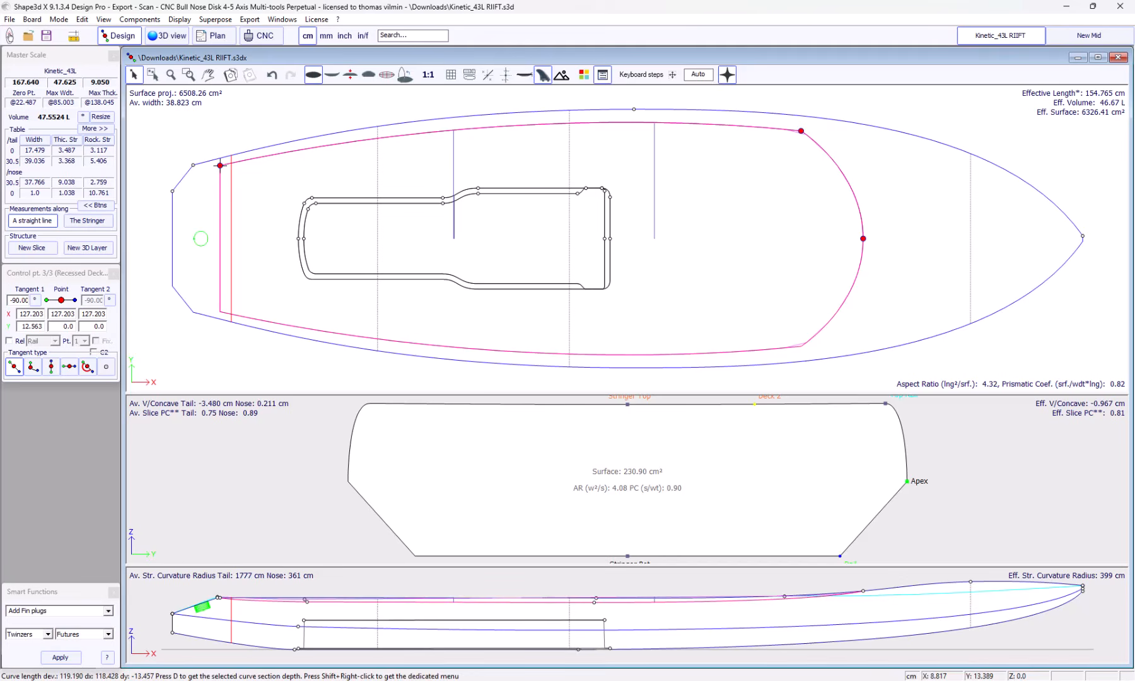
right_click(813, 147)
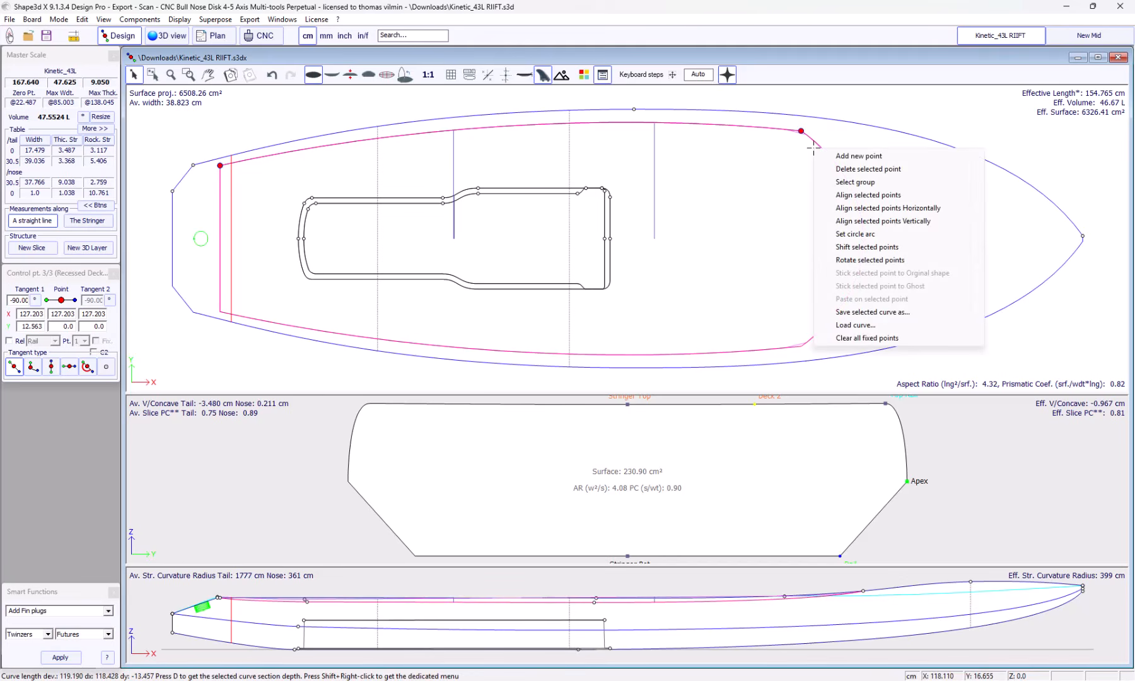
click(863, 247)
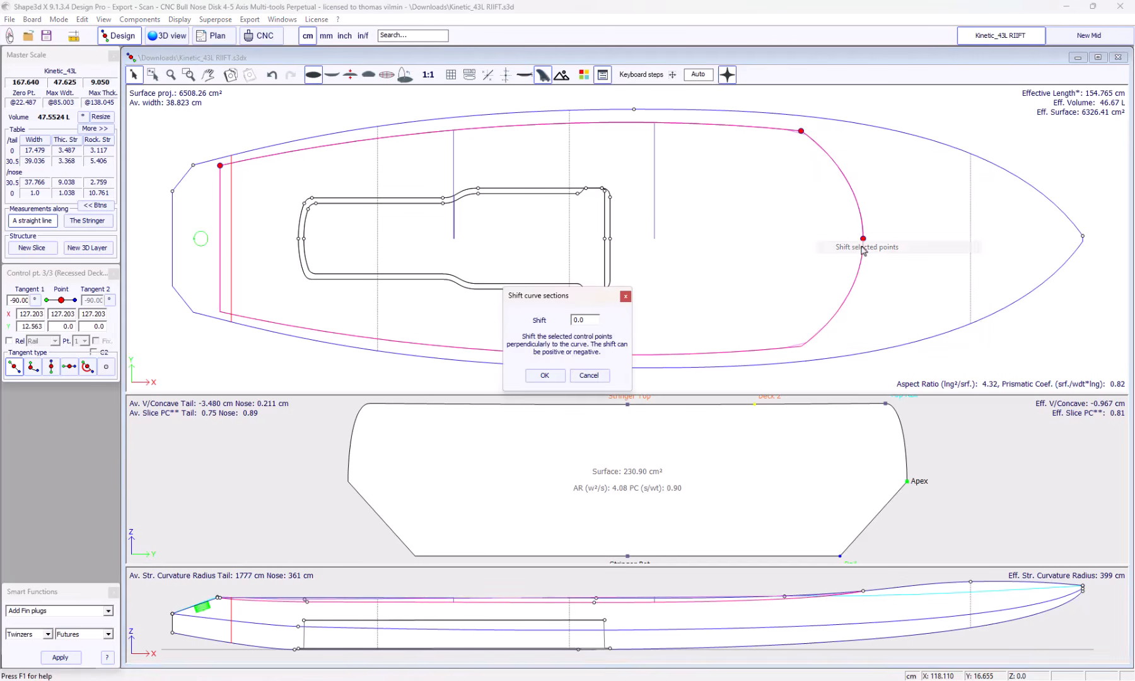
drag(595, 319, 554, 322)
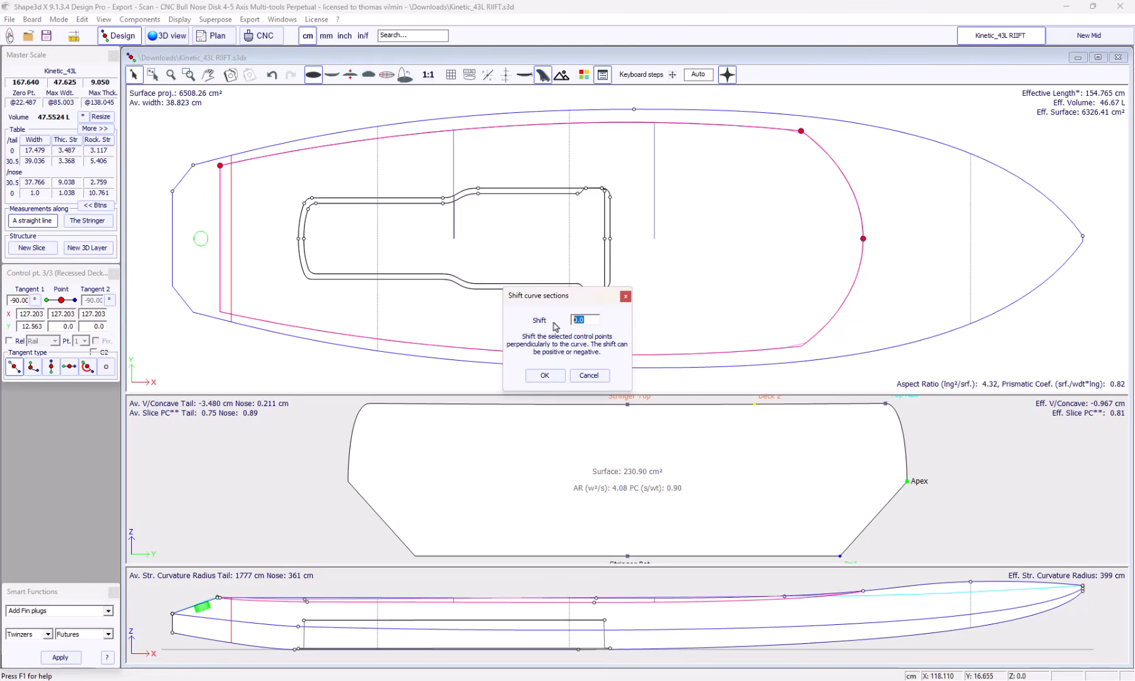
click(545, 375)
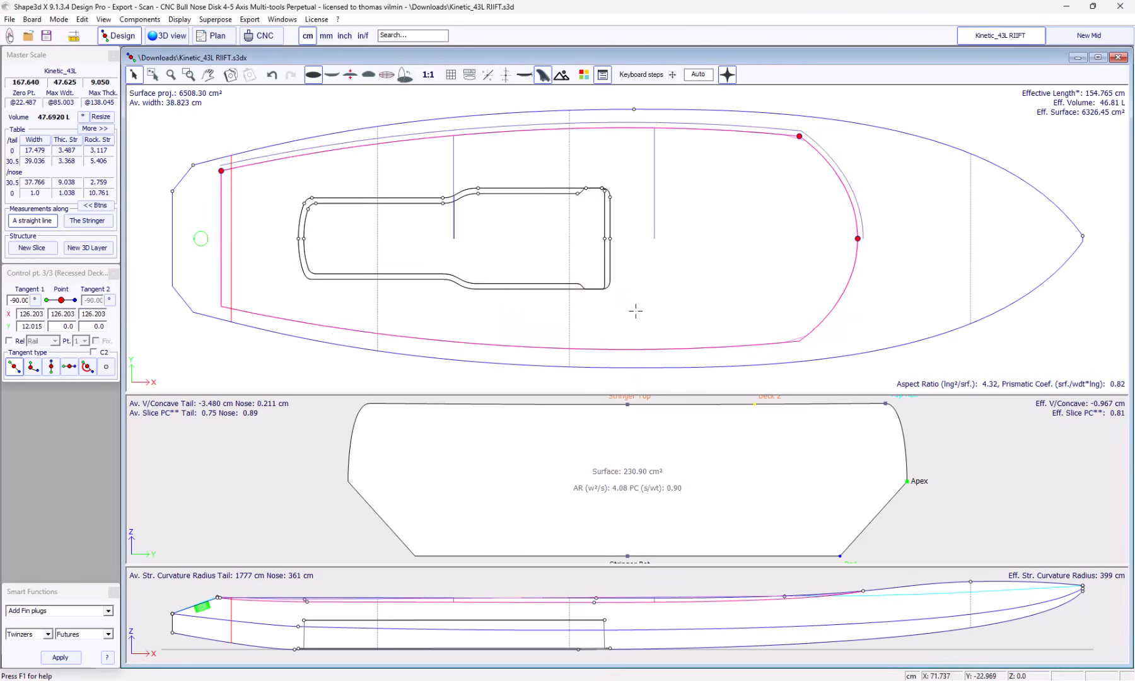
Enable the smooth transition at X min for the Recessed Deck 3D layer
click(755, 243)
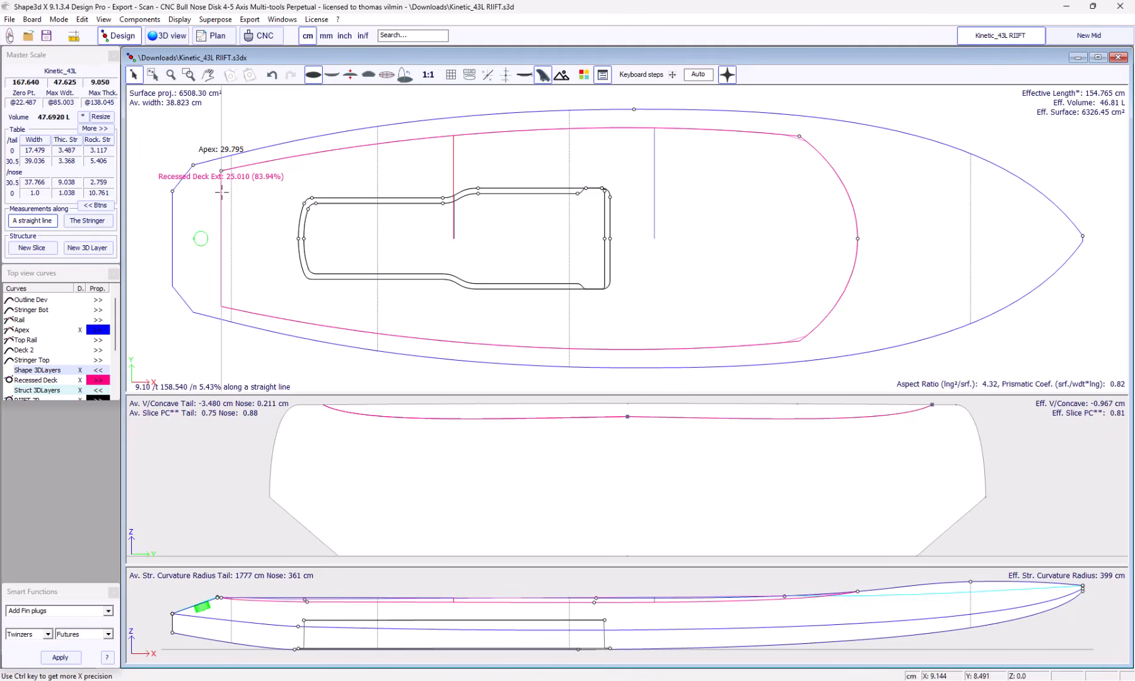
click(99, 380)
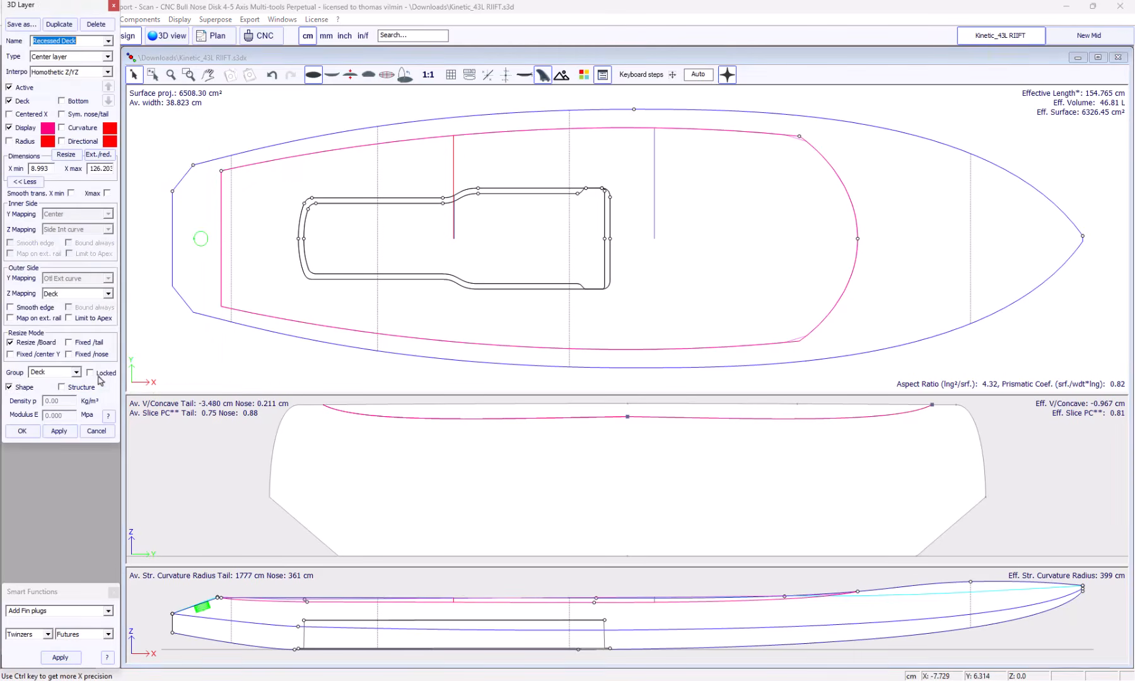
click(71, 192)
click(22, 431)
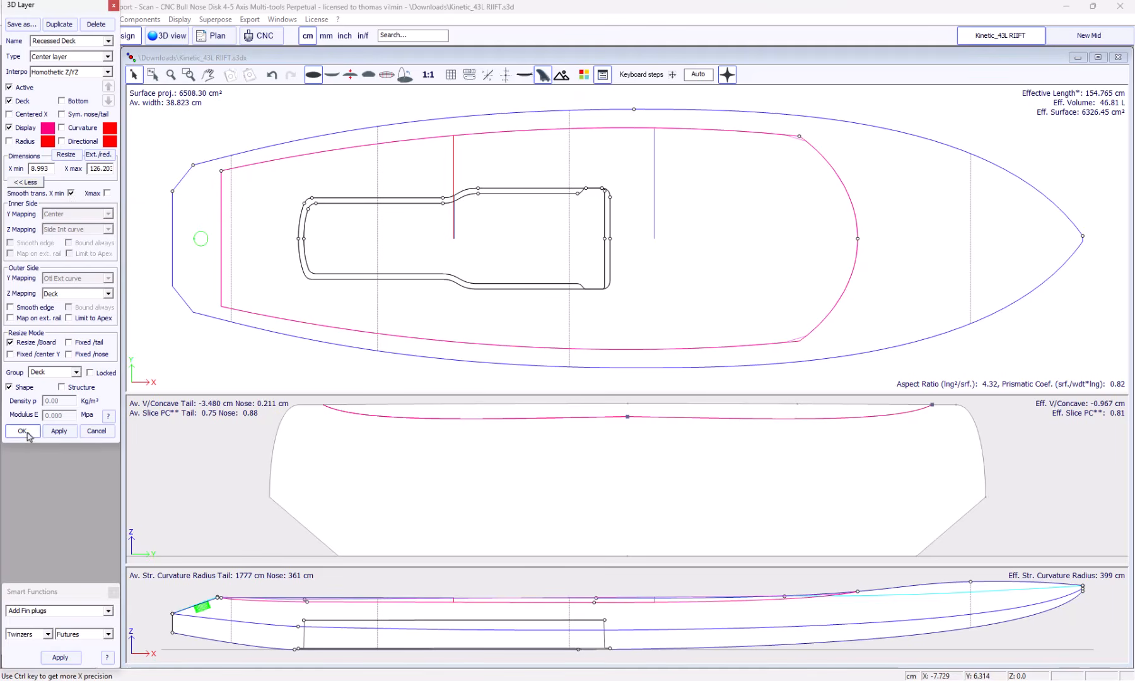
In Slice 2, pull the Top Rail control point's inner tangent down to about Y 9.57 cm, Z 8.47 cm, and show the Recessed Deck's tail-end slice
click(368, 74)
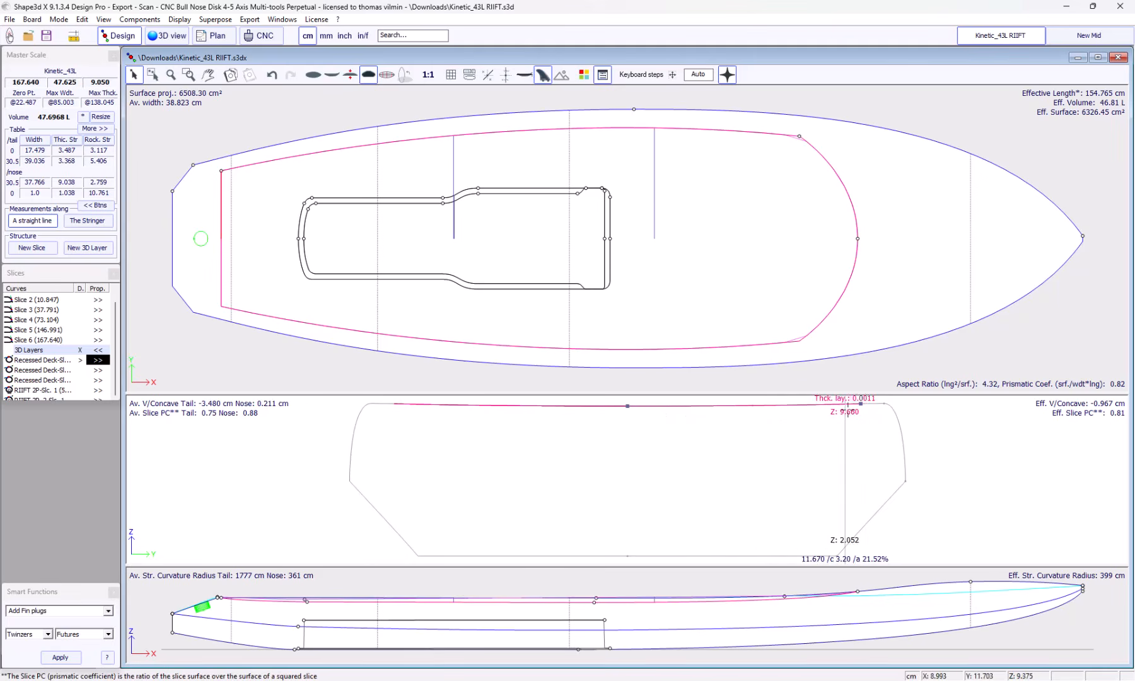
click(237, 190)
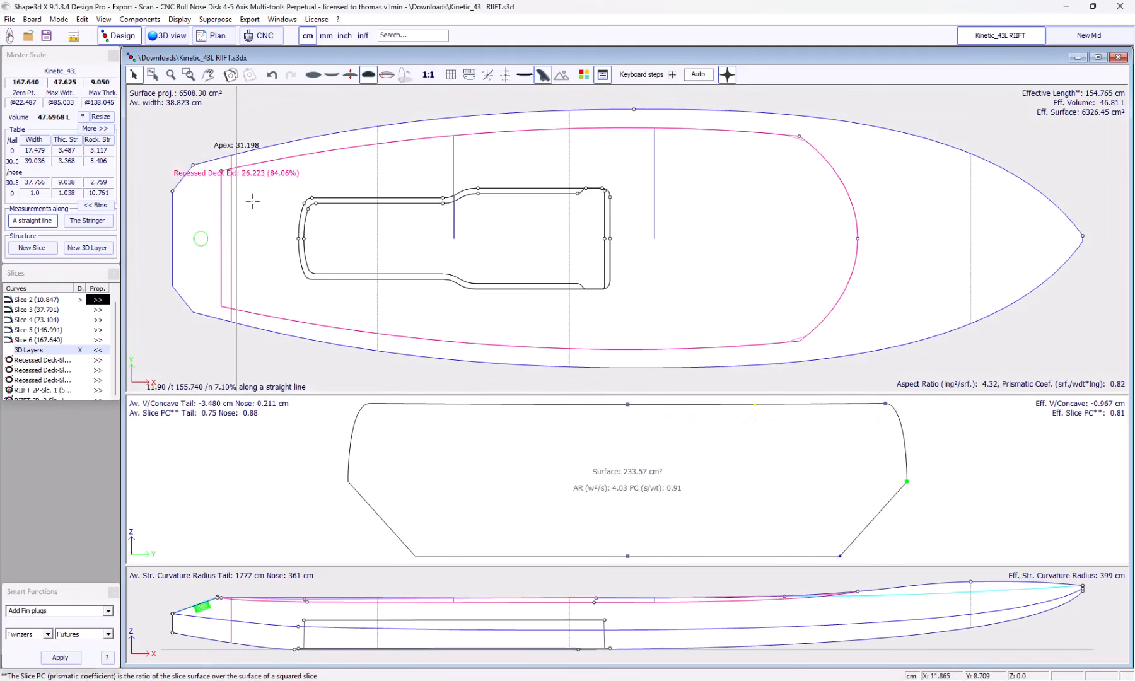
click(882, 403)
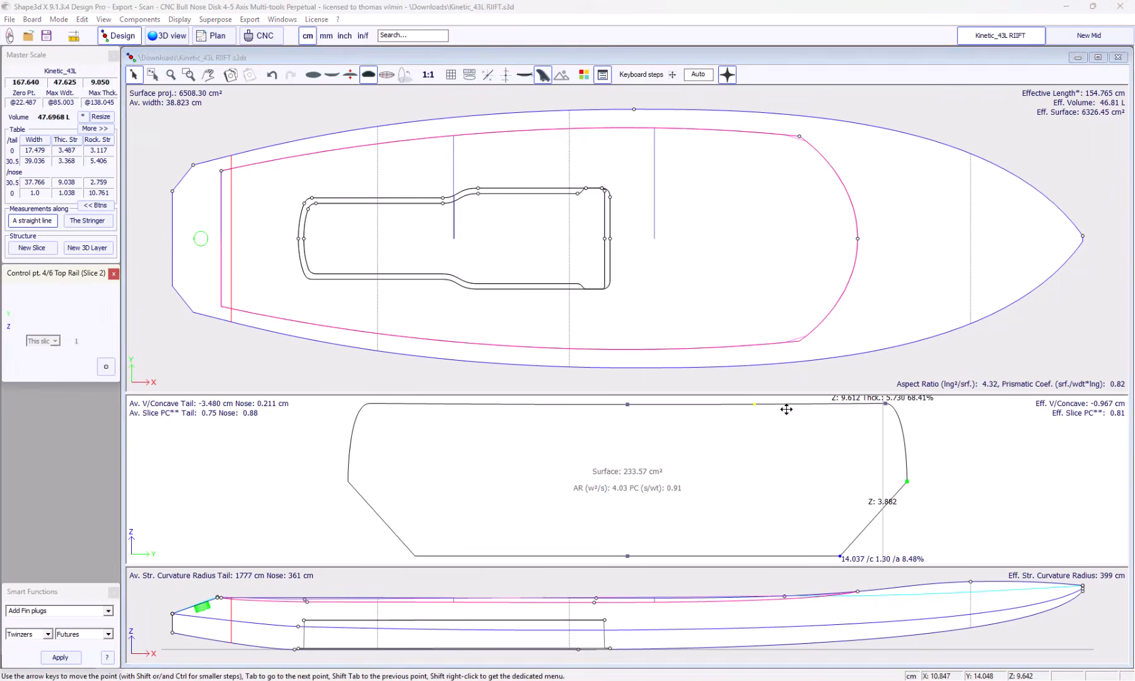
drag(886, 404, 801, 424)
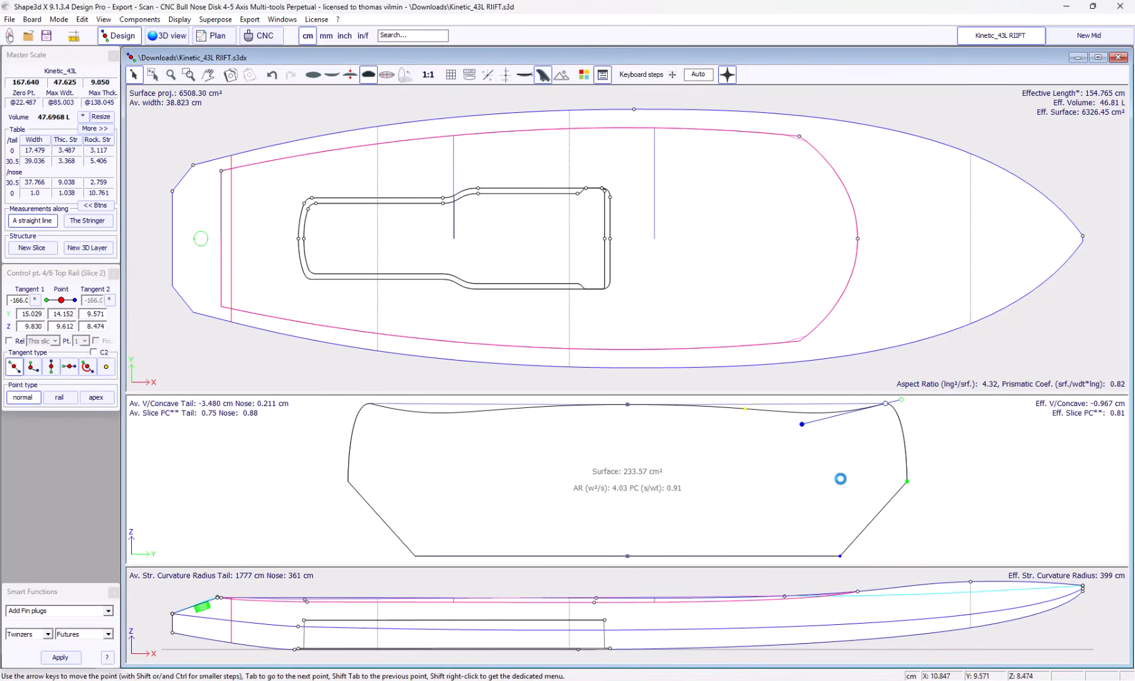
click(221, 195)
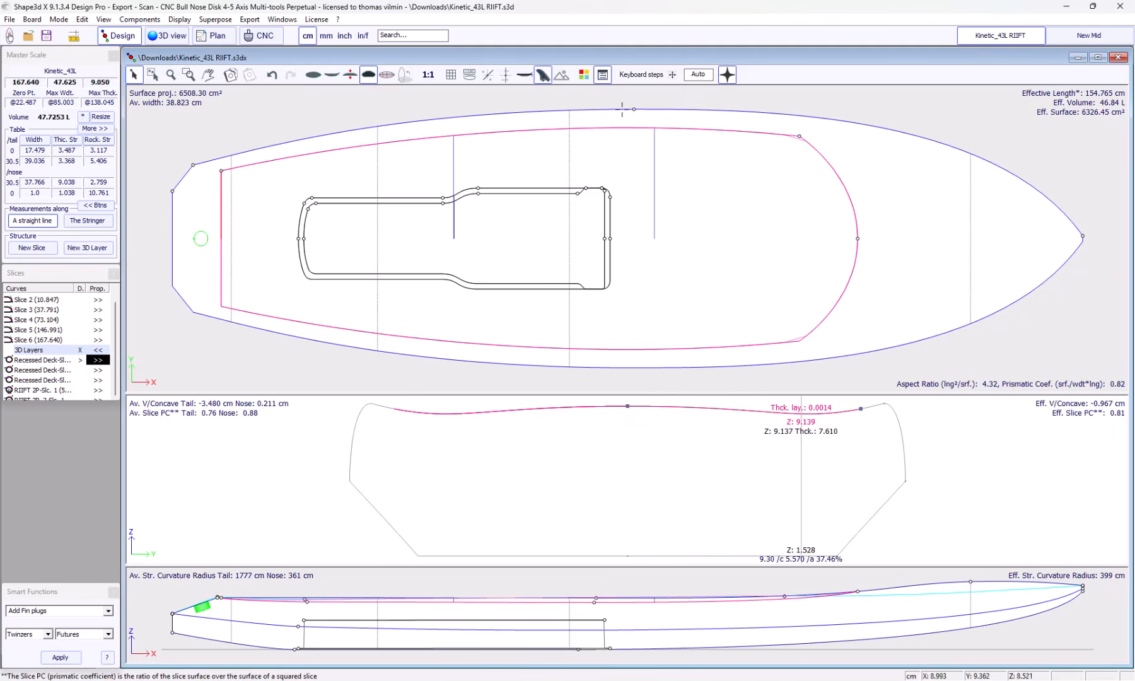
Show the Kinetic board in 3D beside the design view and inspect its recessed deck from above and from the side
click(182, 37)
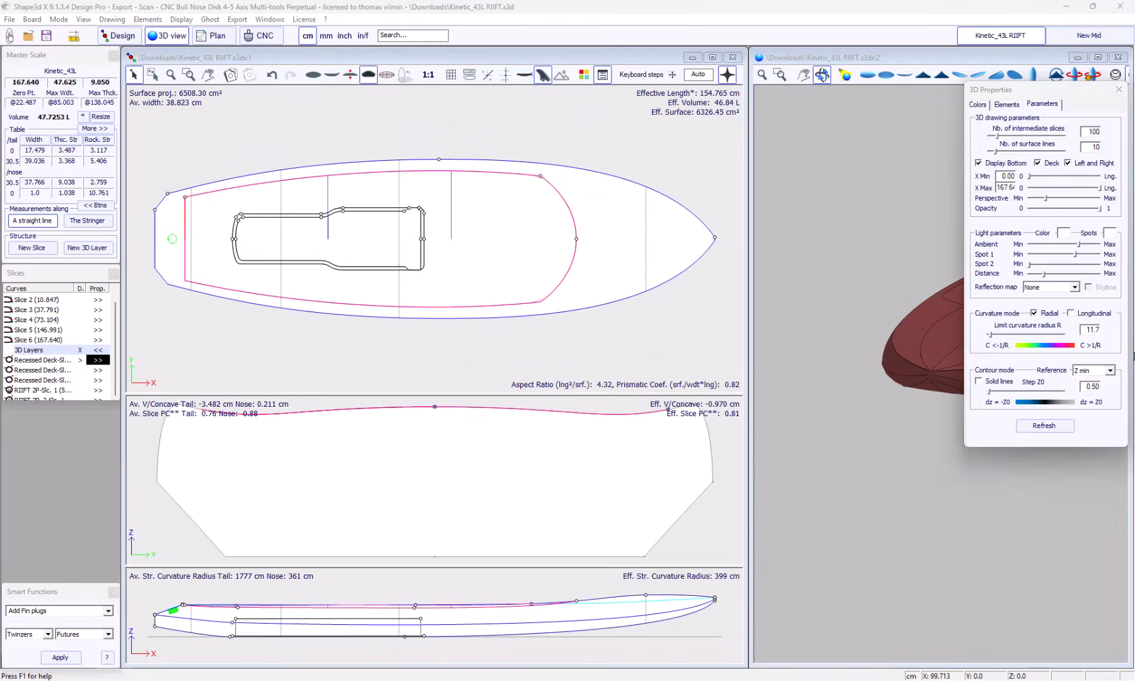
click(1033, 74)
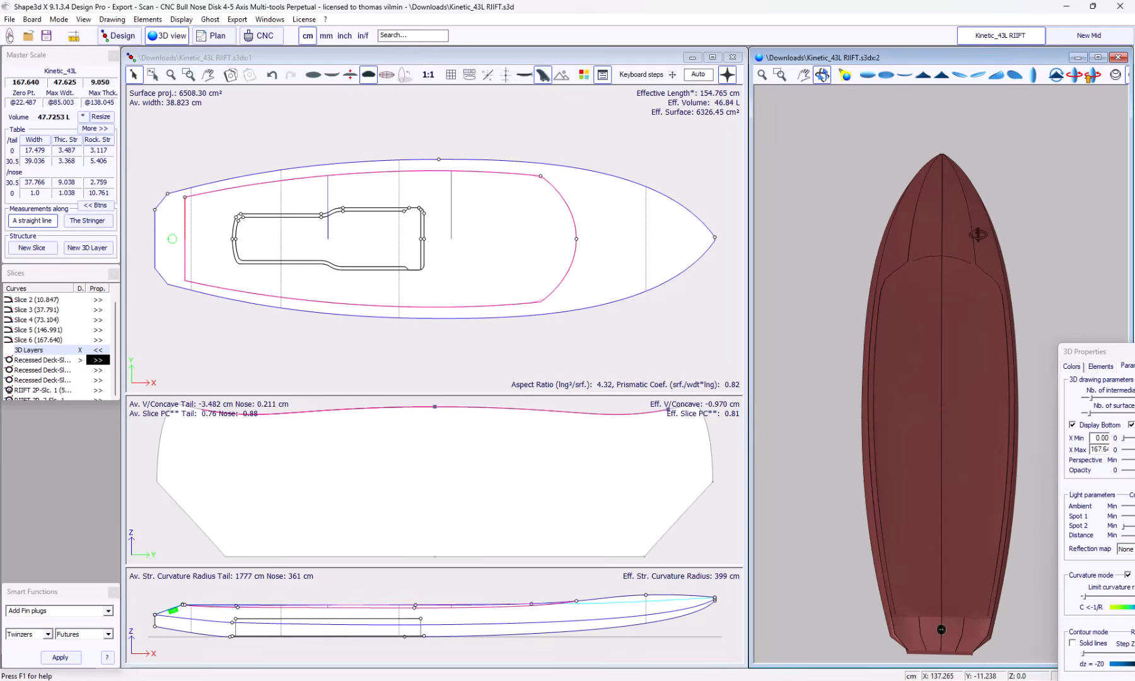
drag(889, 404, 962, 398)
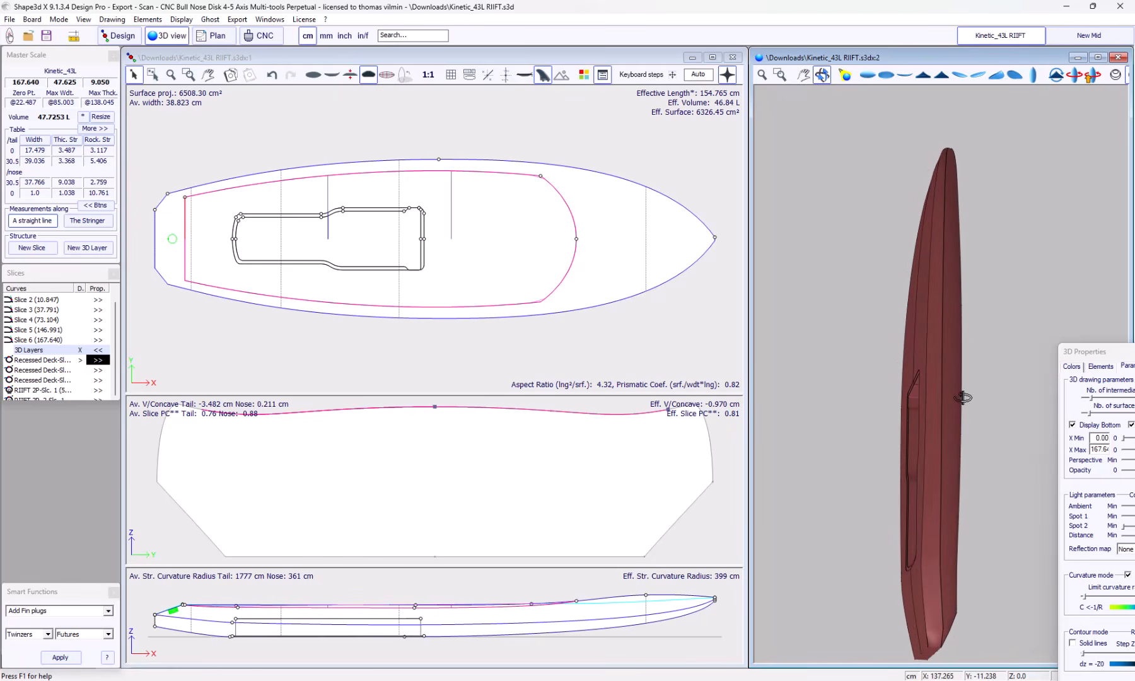
Open the recent file Simili Twin Free.s3dx and display the board in the full 3D view
click(10, 19)
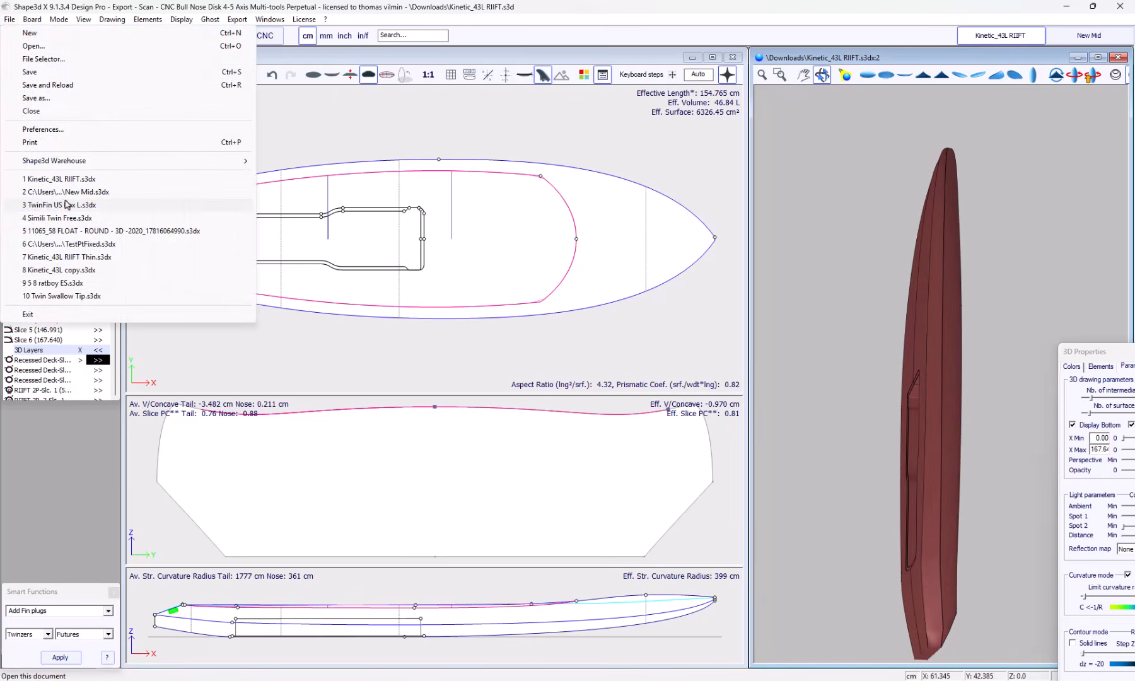
click(55, 219)
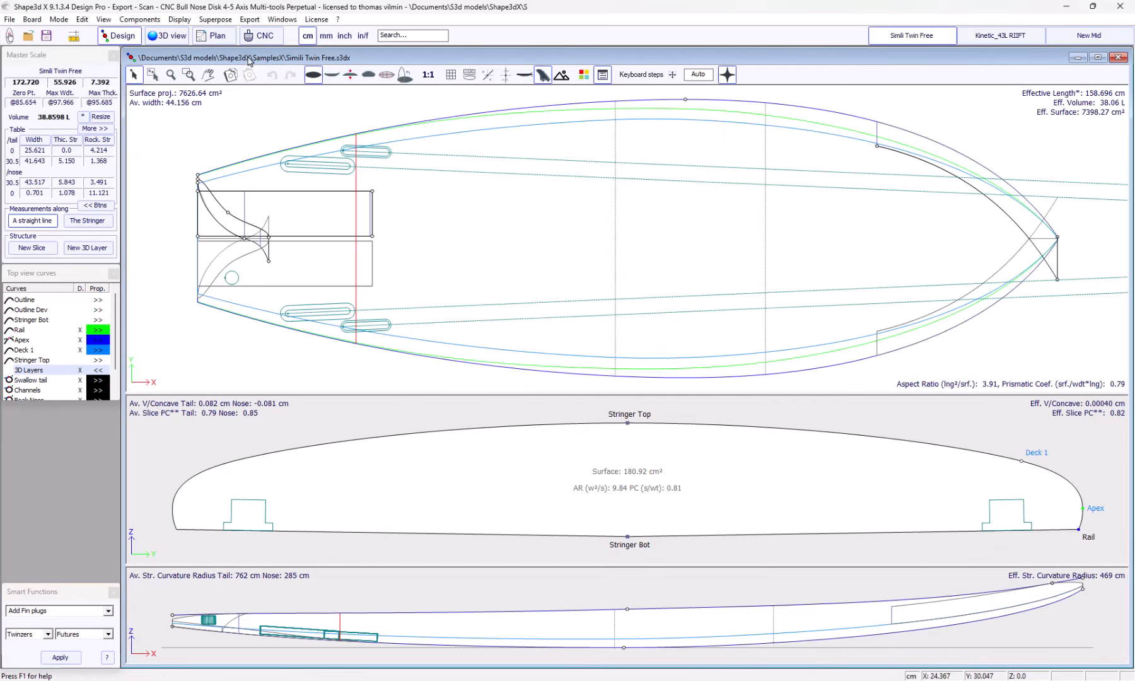
click(40, 20)
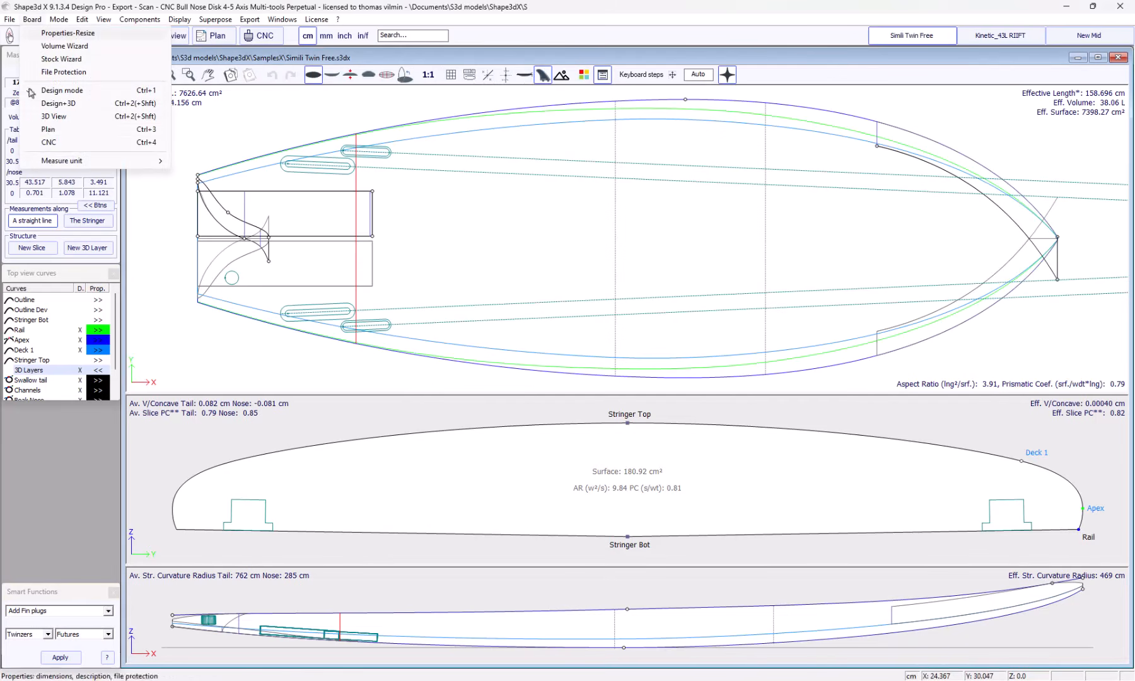
click(49, 118)
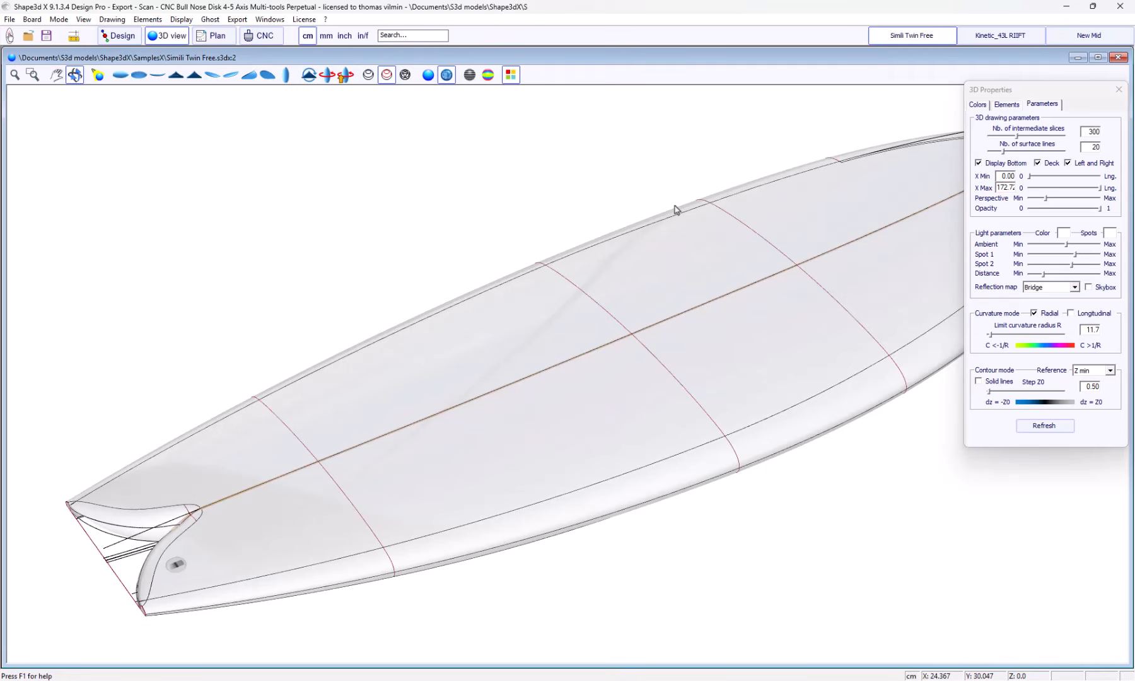
drag(493, 481, 375, 172)
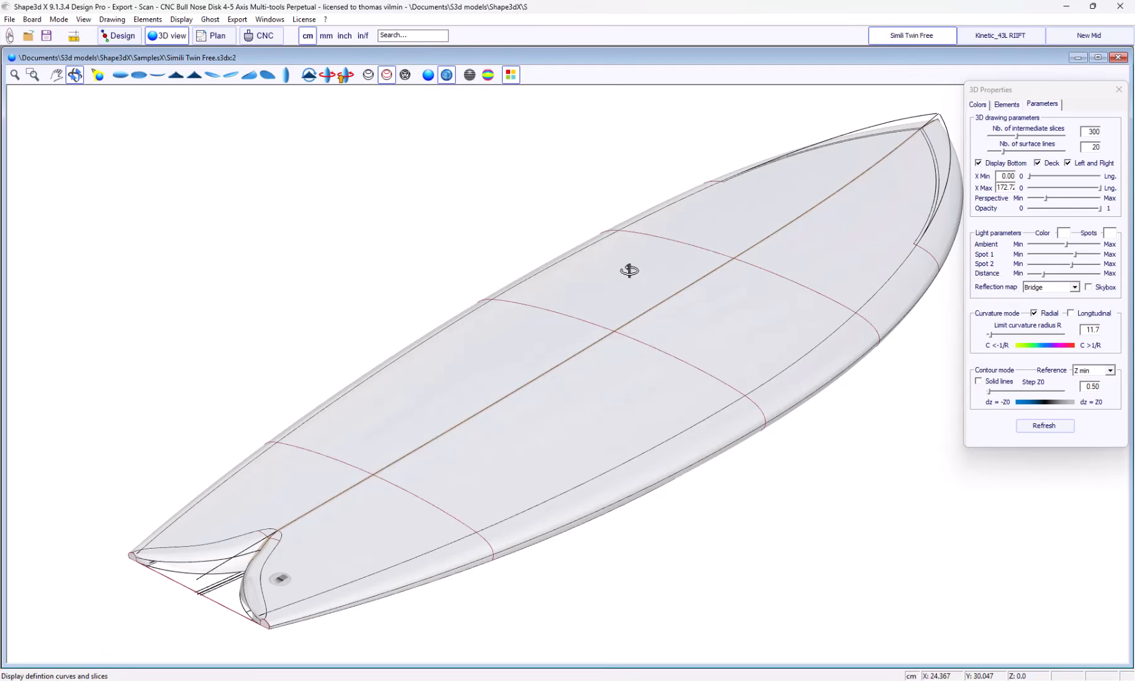
Turn off All Def. lines in the 3D display of the Simili Twin Free board
click(978, 105)
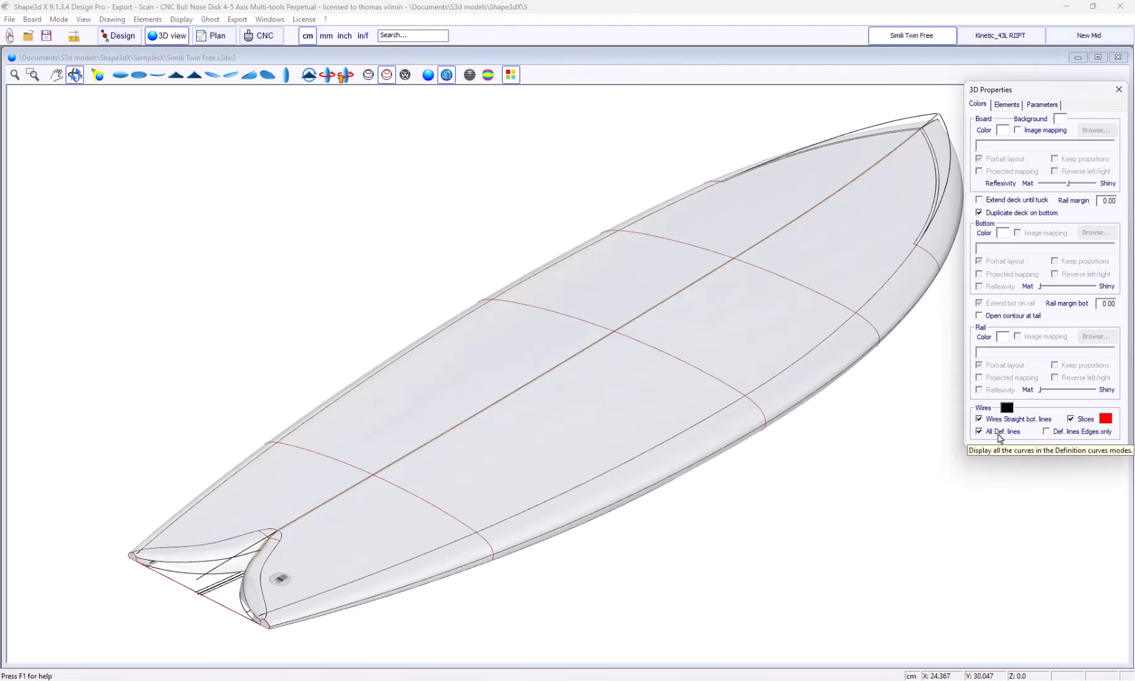
click(998, 434)
drag(616, 448, 674, 416)
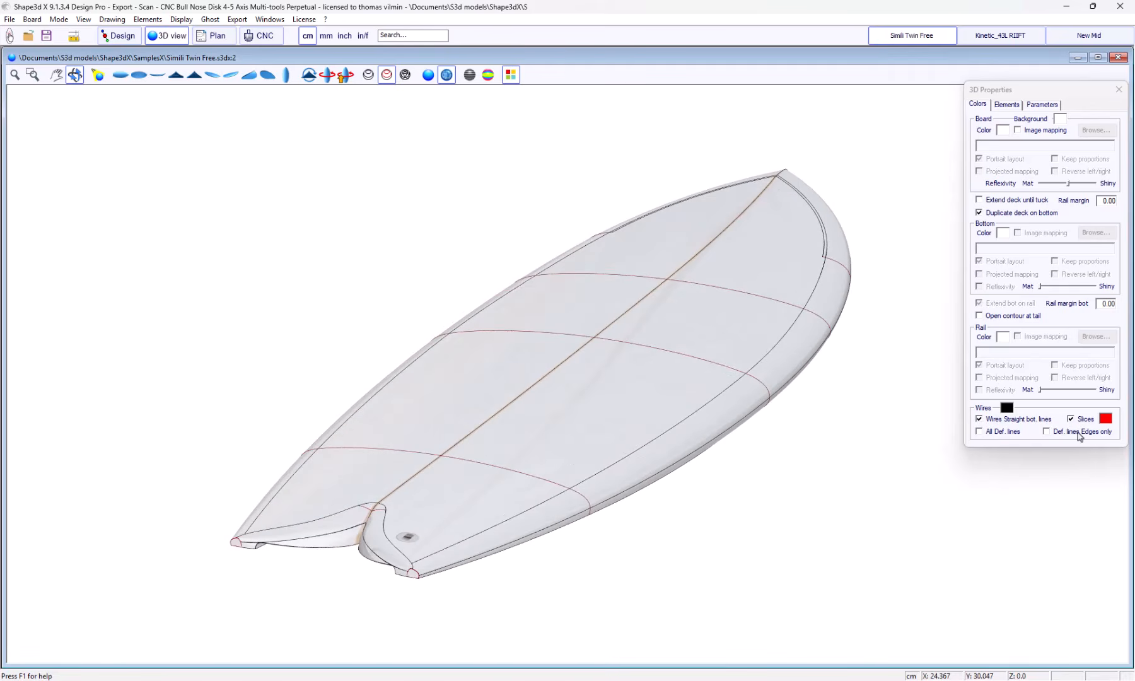
Hide the slices in the 3D display and limit the definition lines to edges only
click(1082, 423)
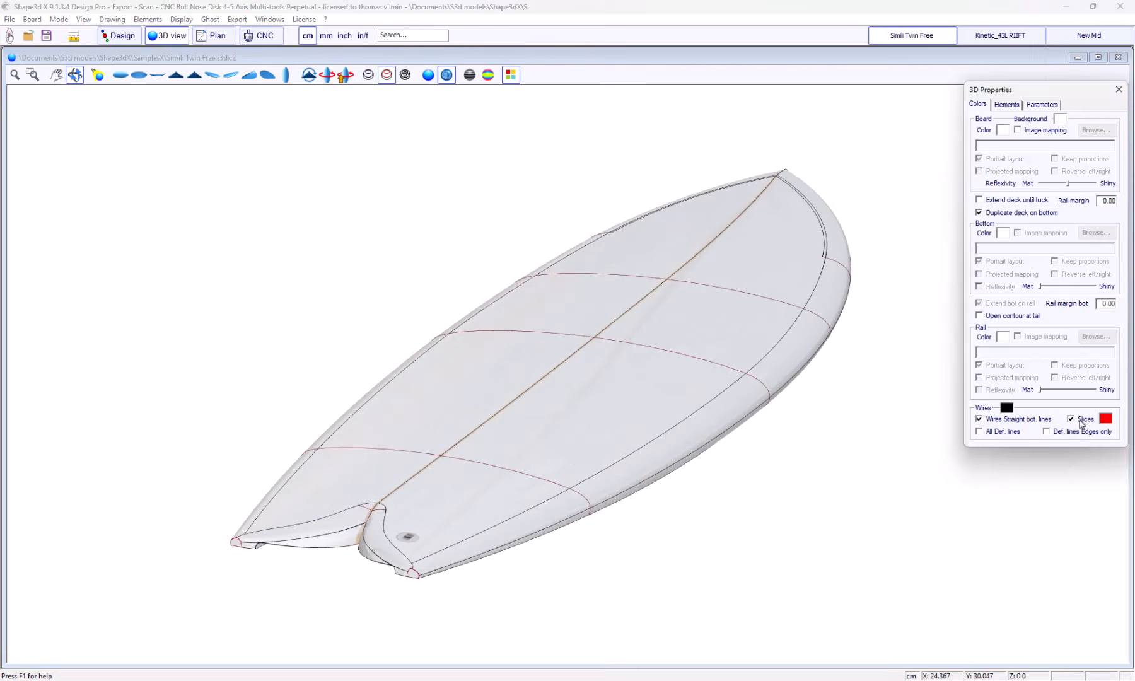
click(1082, 418)
mouse_move(663, 406)
mouse_down()
mouse_move(684, 408)
mouse_move(669, 407)
mouse_up()
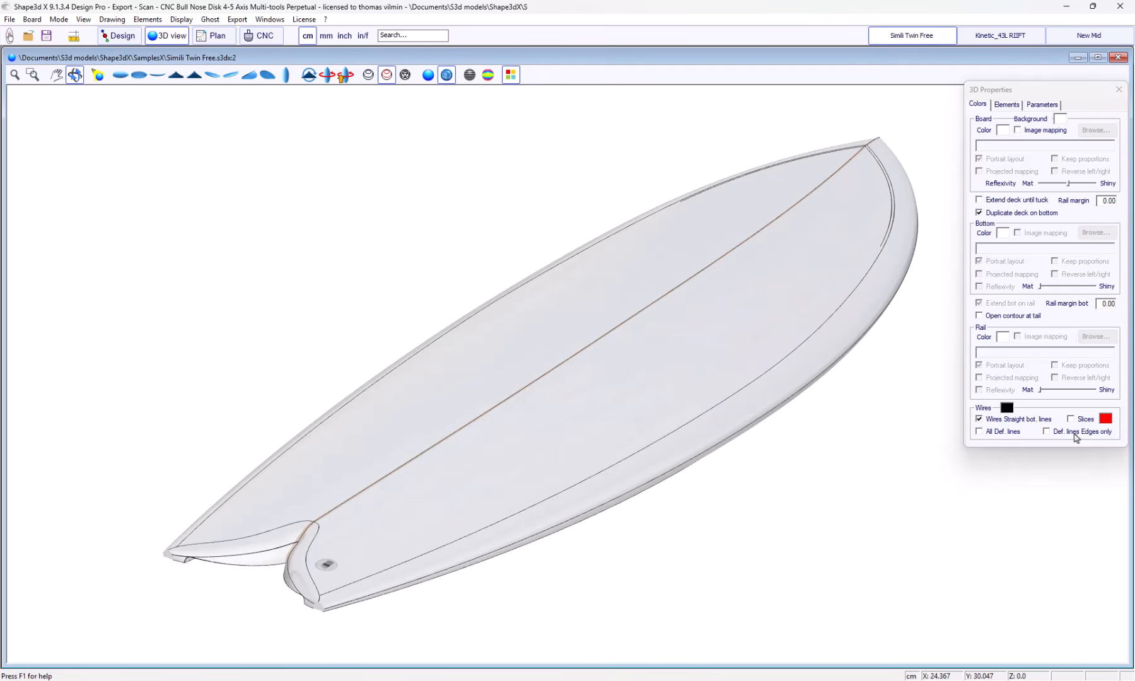
click(1074, 433)
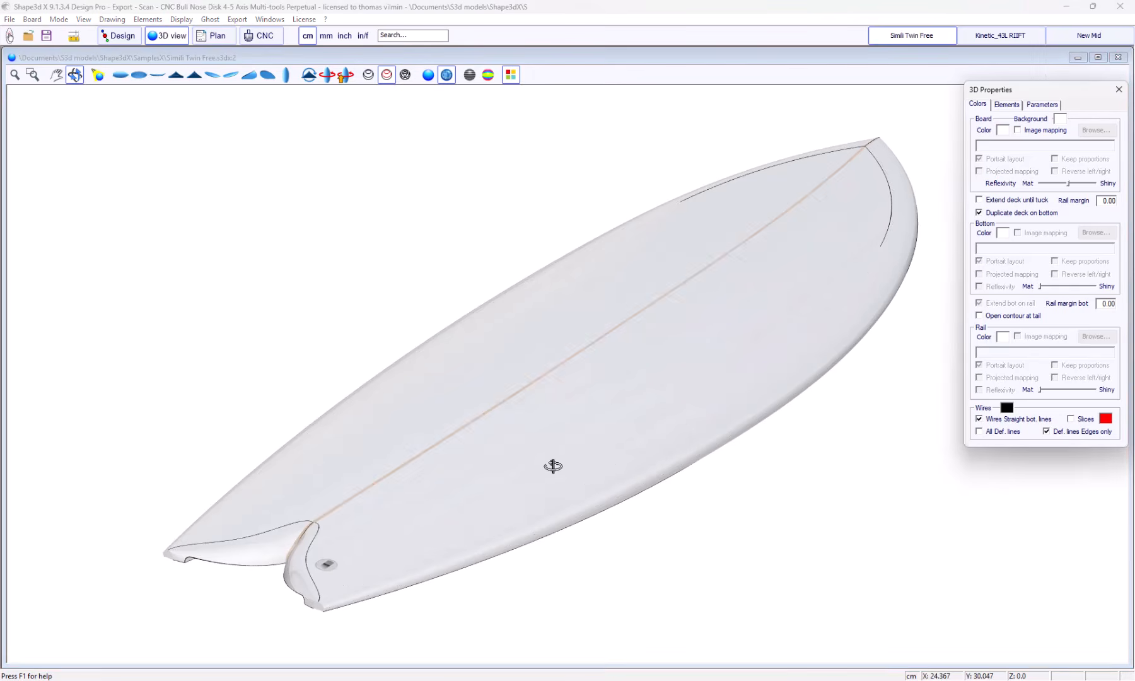
drag(551, 448, 739, 450)
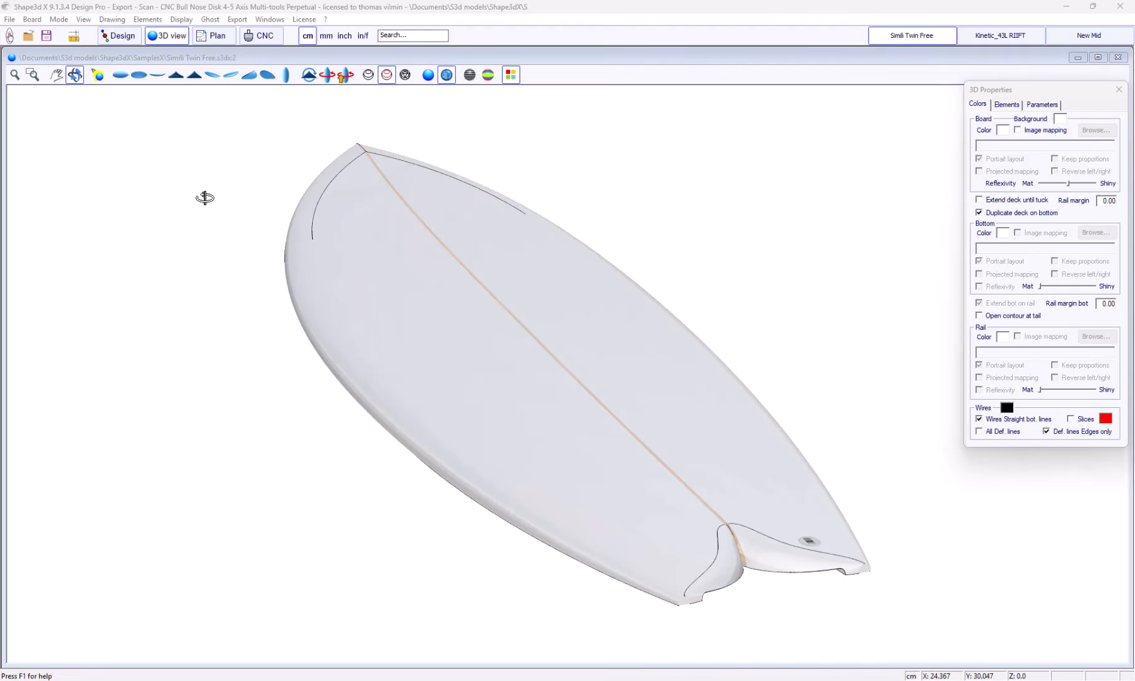
Open the recent file TwinFin US box L.s3dx and view its CNC layout from above
click(9, 19)
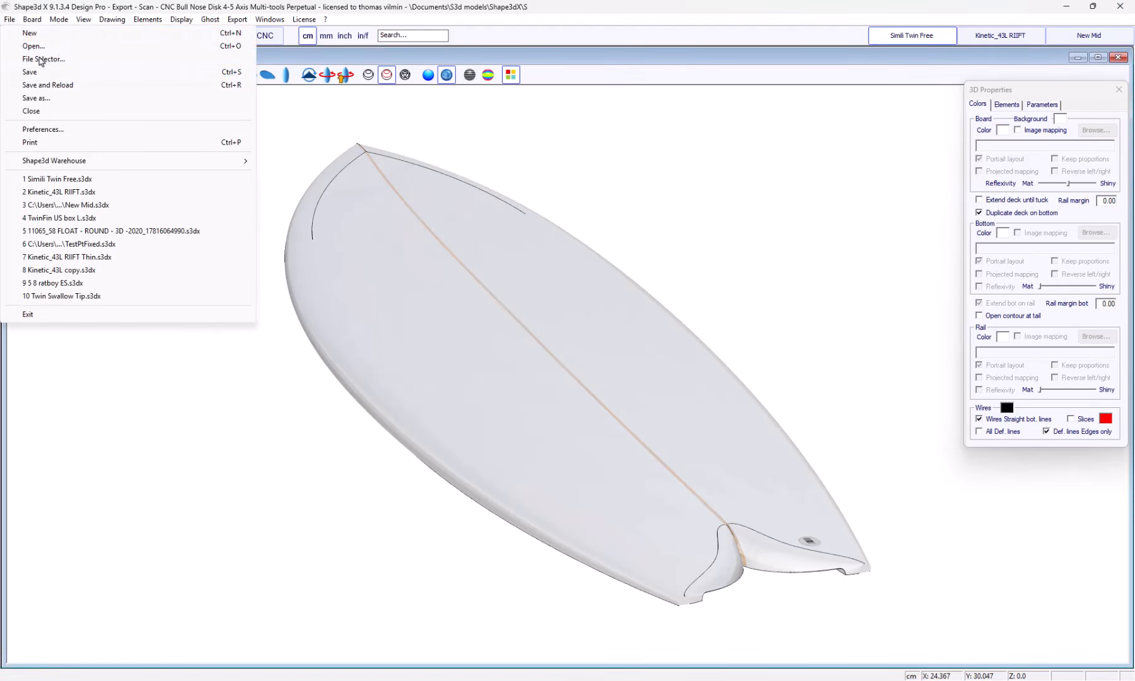
click(58, 221)
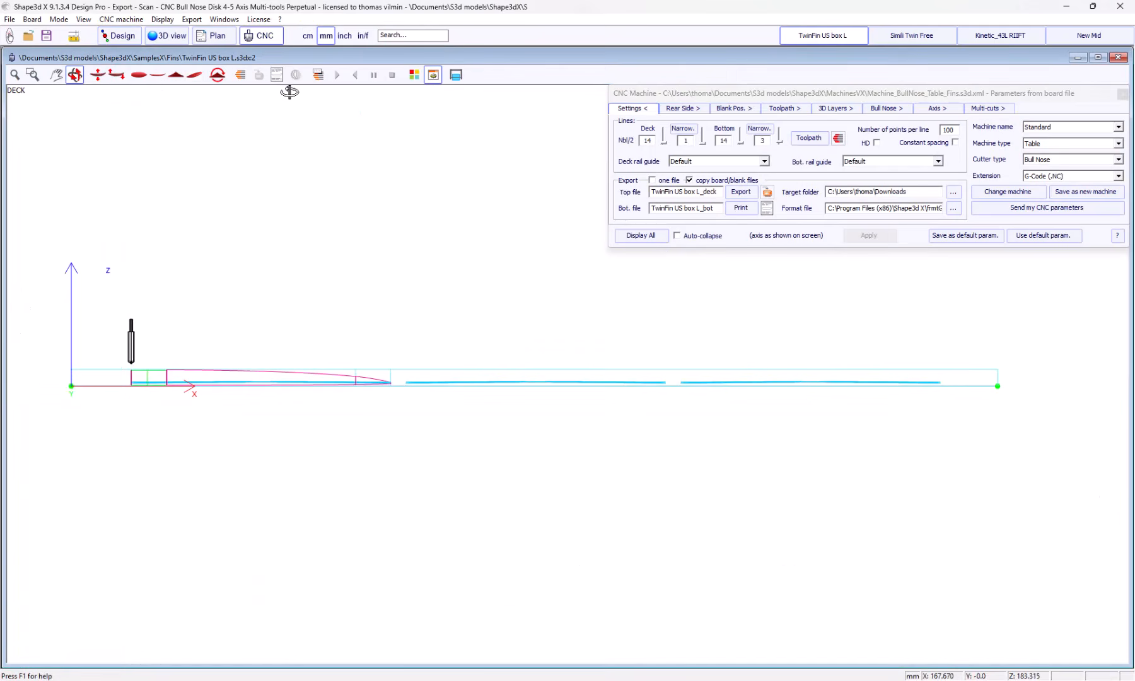
click(140, 78)
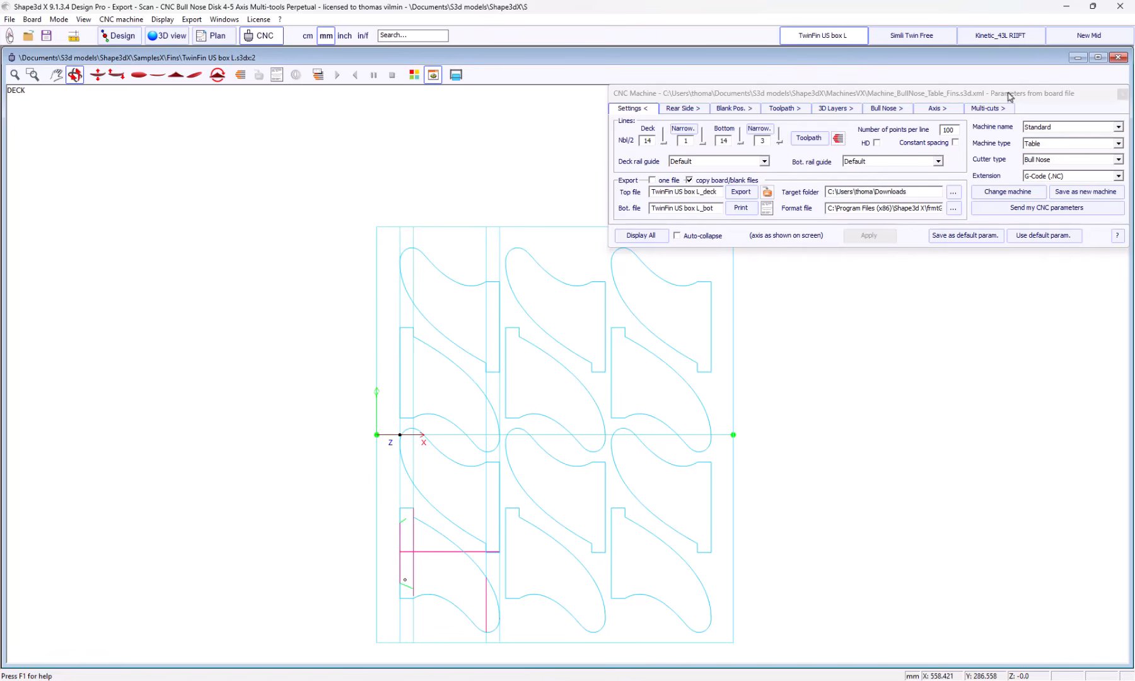
Try the Head to tail option on the fins' multi-cut layout and restore the previous arrangement
click(998, 110)
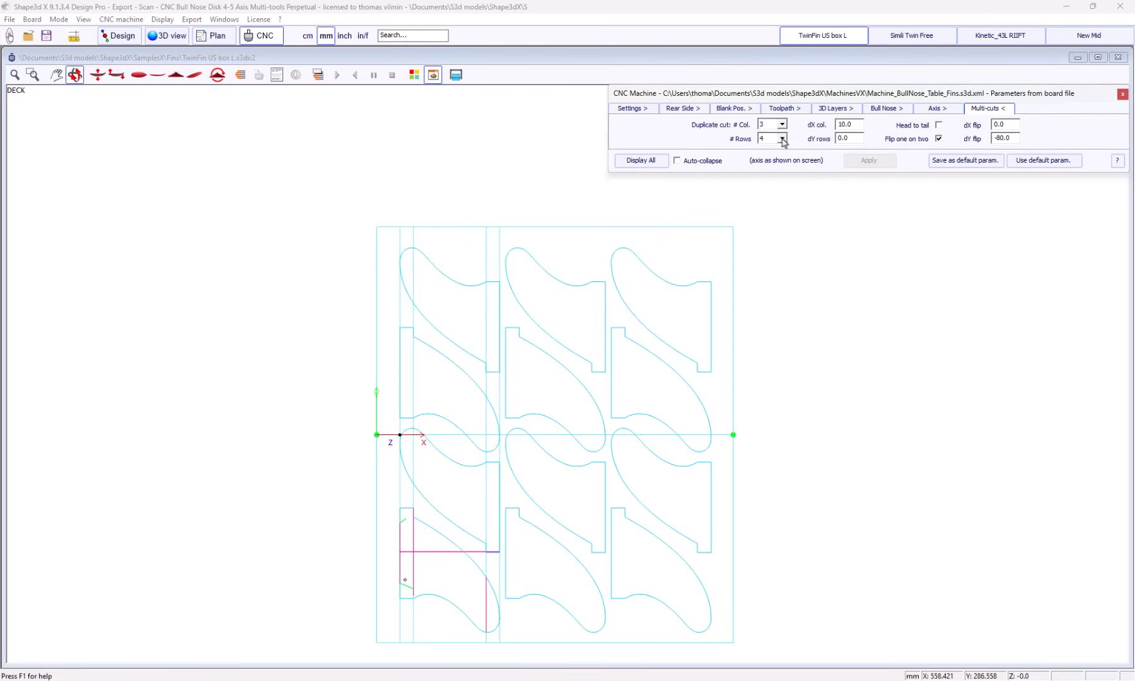
click(938, 126)
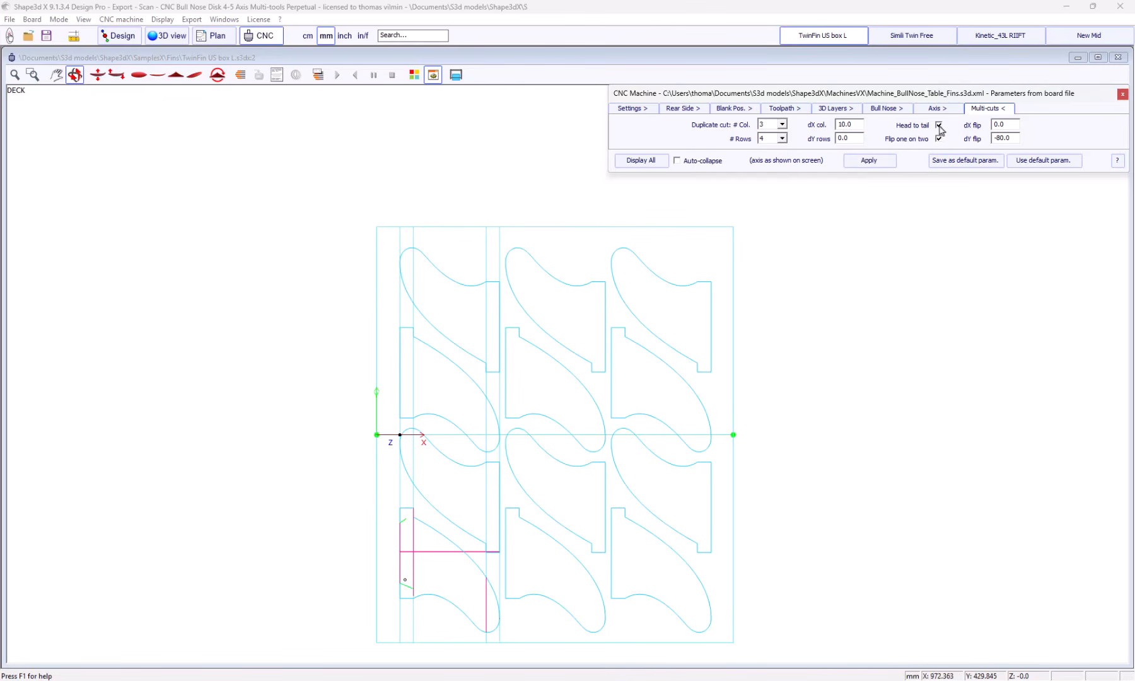
click(878, 162)
click(939, 125)
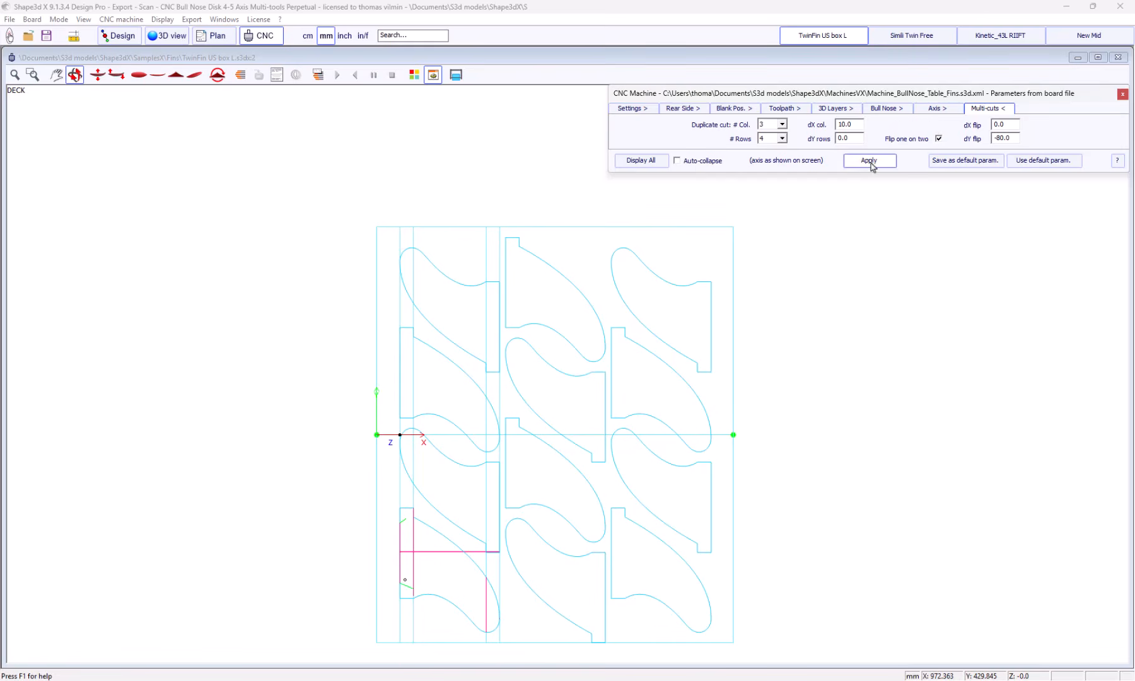
click(869, 160)
Compute the CNC toolpath for the duplicated fins and view all the fins in perspective
click(241, 75)
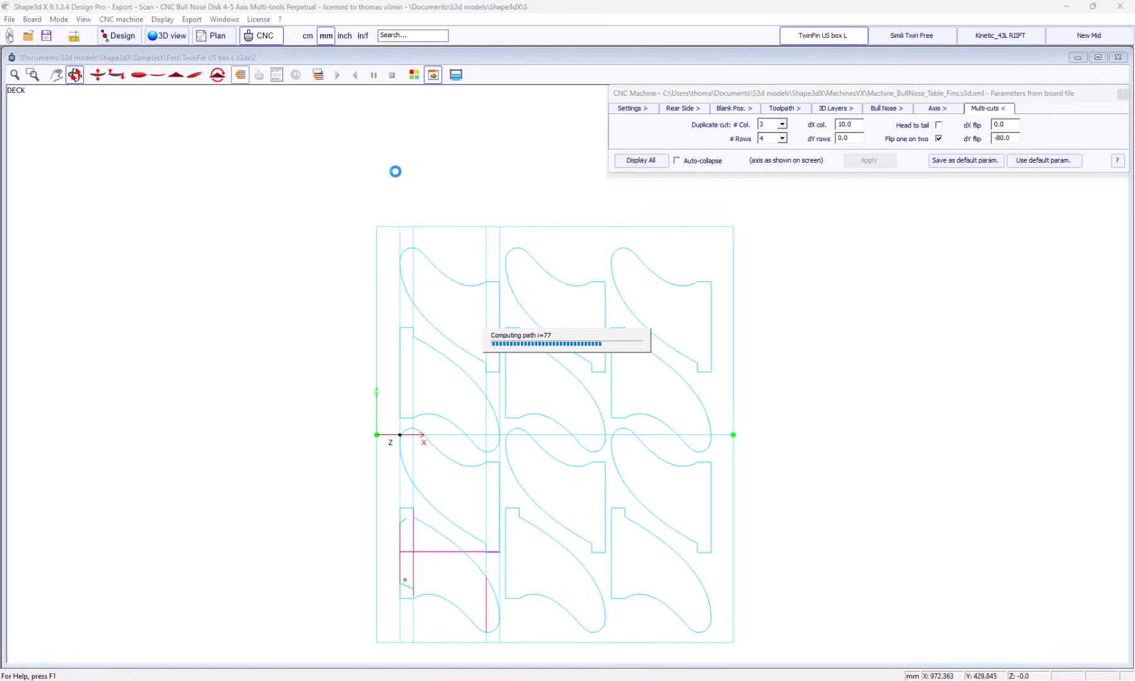
click(156, 77)
drag(532, 309, 525, 320)
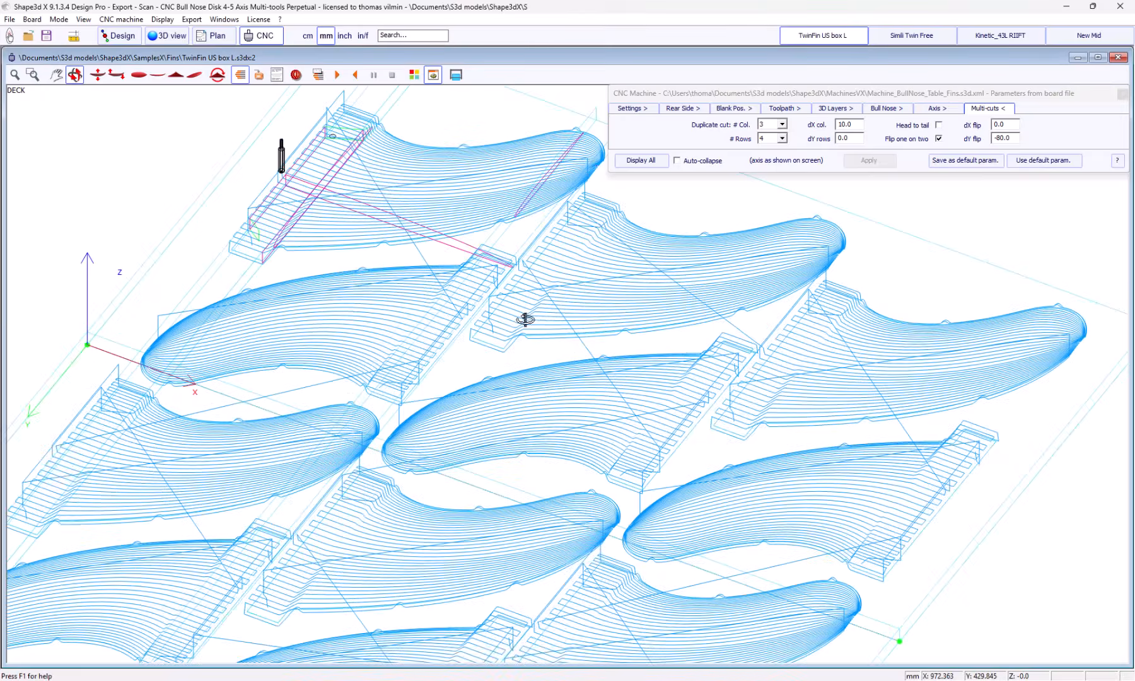
scroll(836, 252, down, 2)
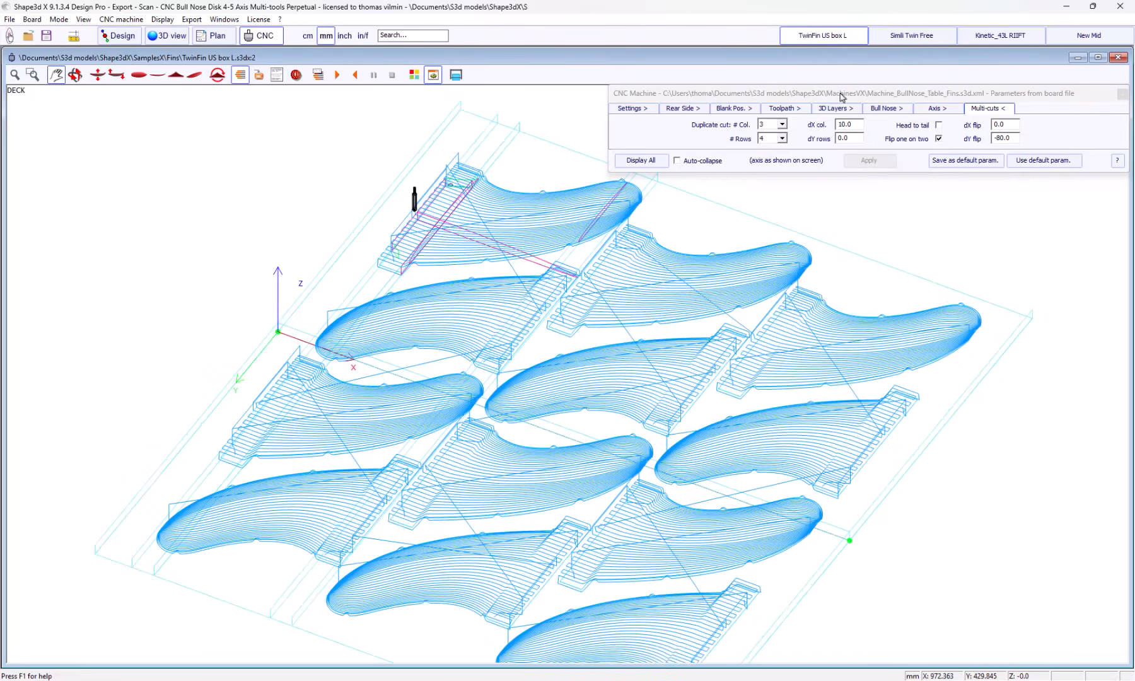
Examine the cutting settings of the Cut tab front 3D layer, including its number of lines and outline path option
click(840, 111)
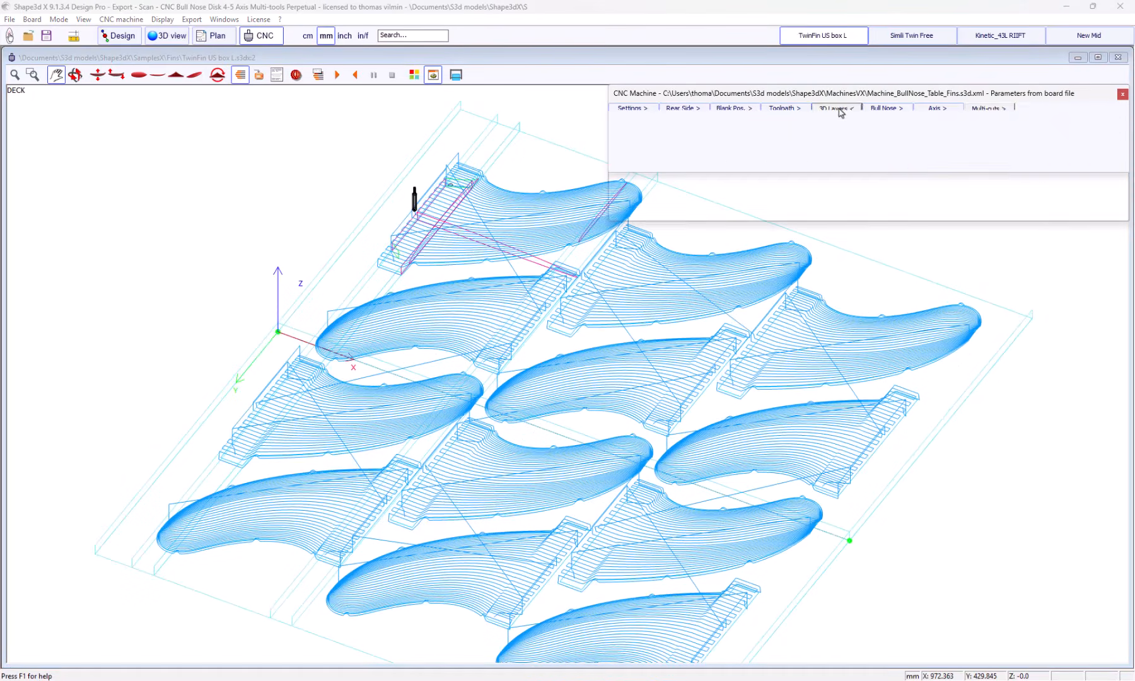
double_click(791, 157)
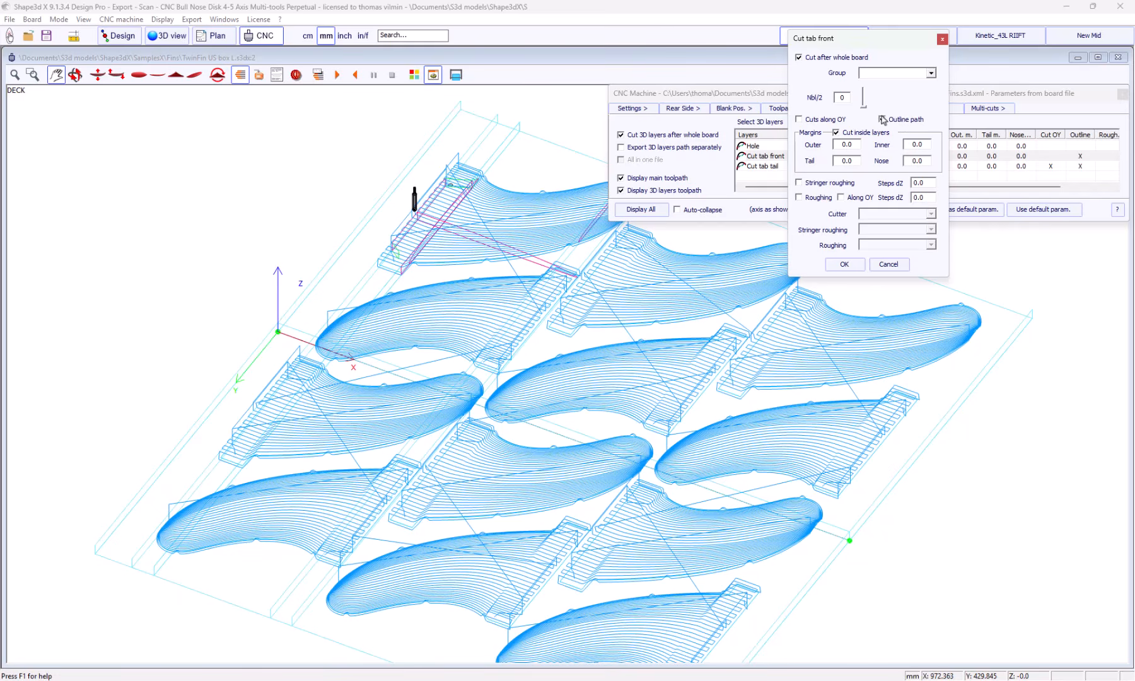
double_click(843, 99)
click(942, 39)
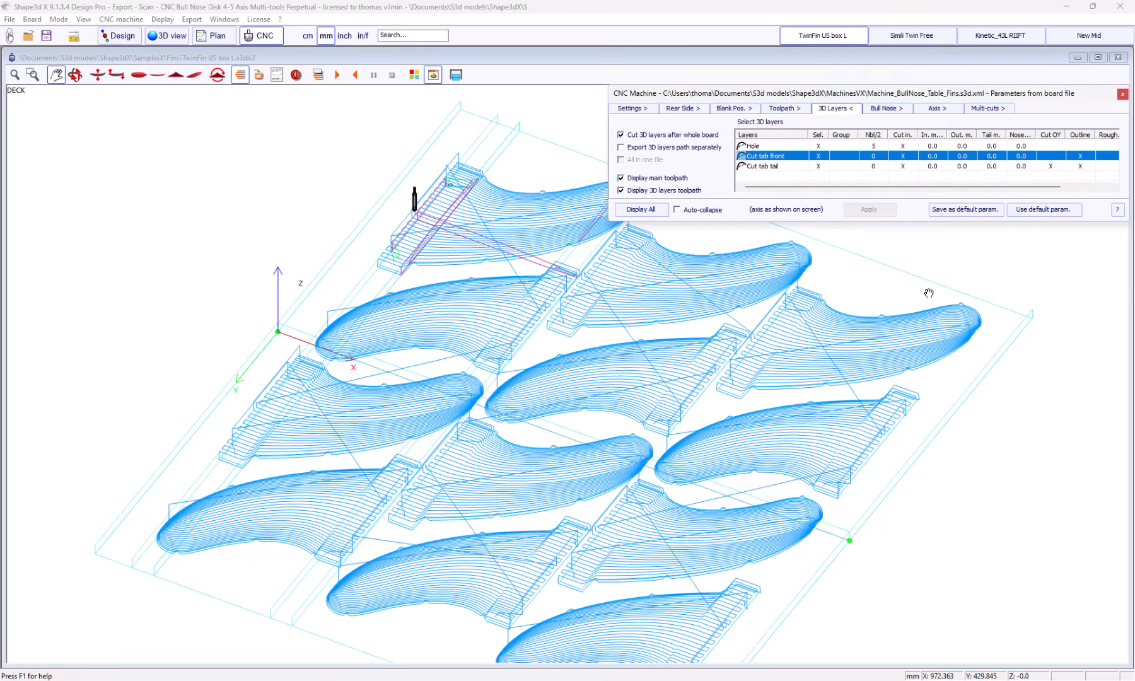